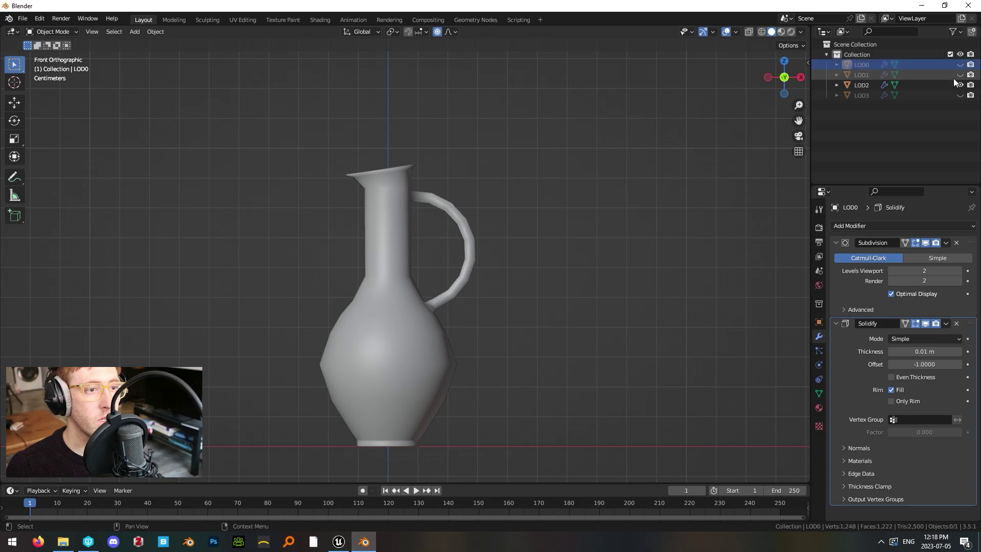
- Hide LOD2 and show LOD3 in the viewport via the Outliner eye icons
click(960, 84)
click(960, 95)
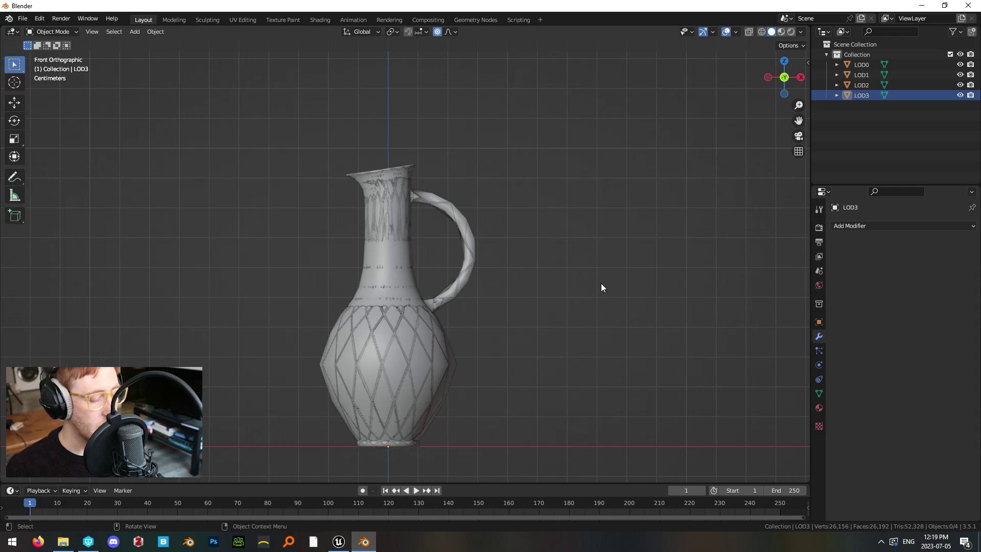
- Add a Plain Axes empty to the scene
key(shift+a)
mouse_move(584, 276)
mouse_move(563, 380)
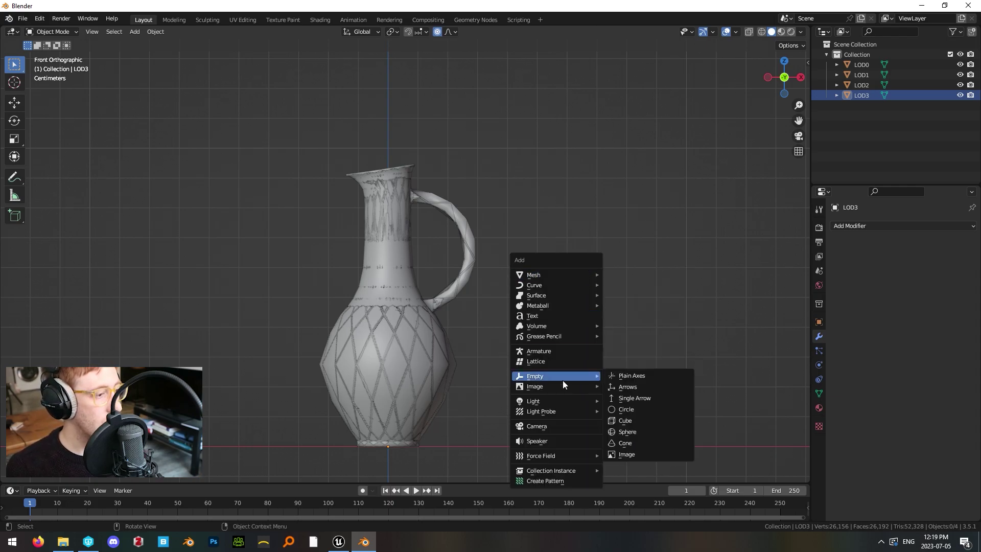
click(656, 382)
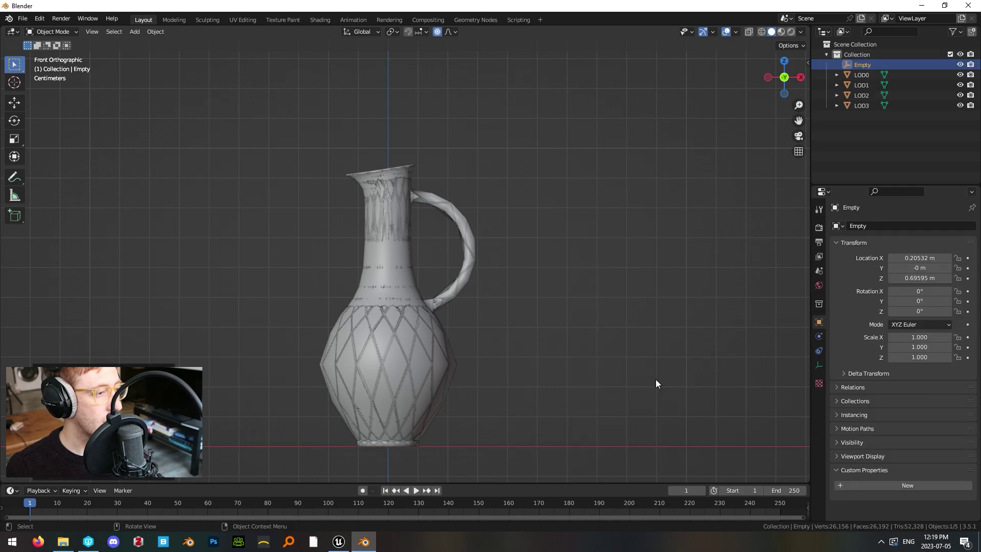
- Rename the empty to SM_Jug, fixing the typo, and rename LOD0 to SM_Jug_LOD0
double_click(864, 65)
text(SM_)
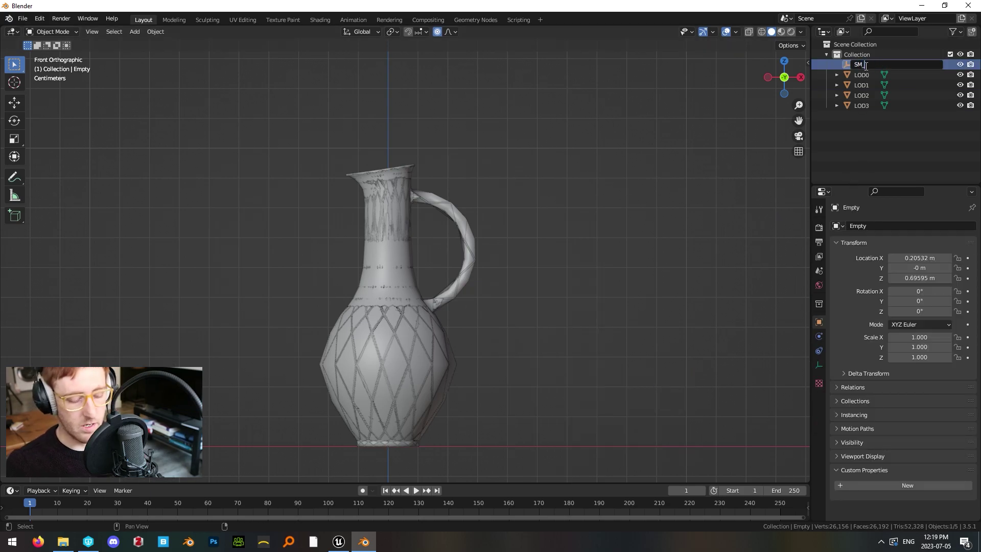
text(Jig)
key(Return)
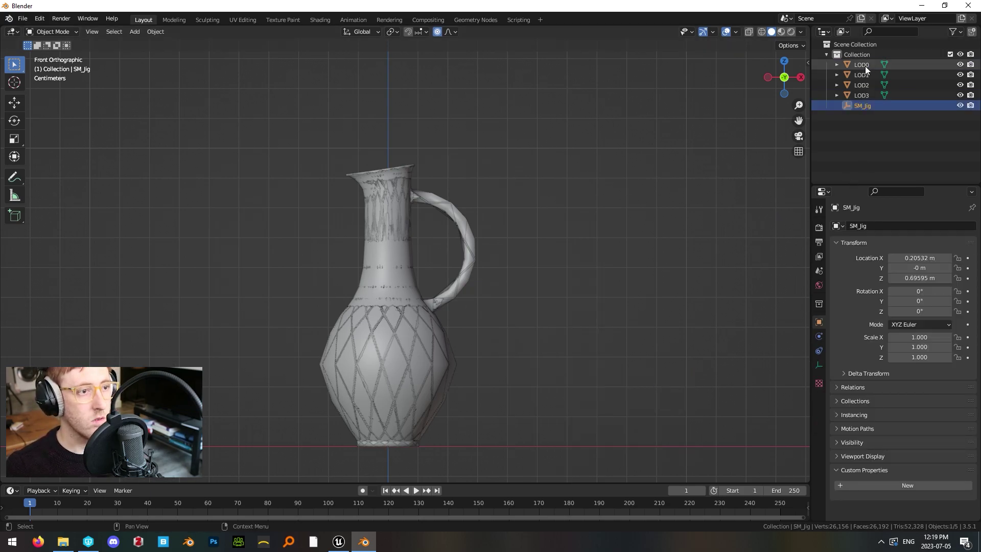
double_click(886, 106)
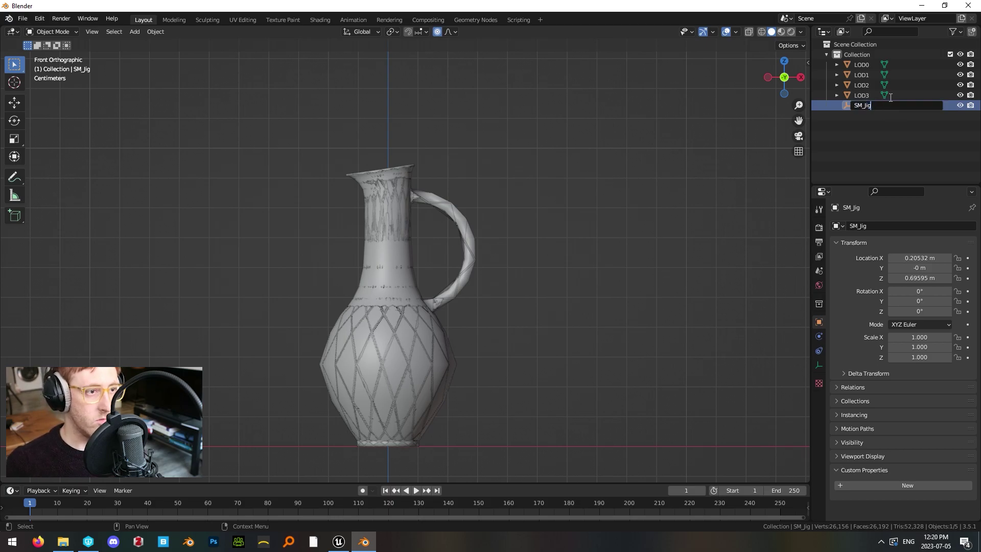
text(ug)
key(Return)
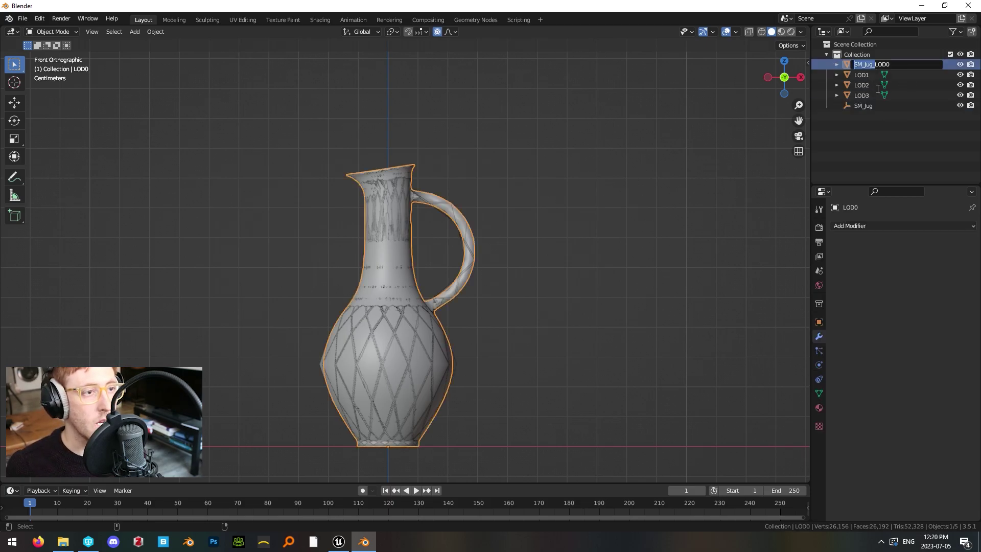
key(ctrl+c)
key(Return)
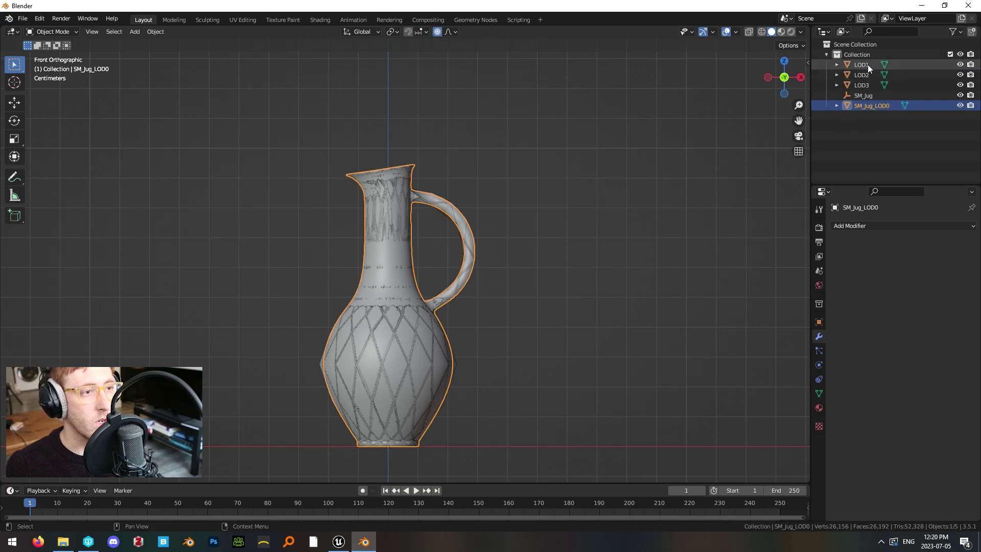
- Parent the four LOD meshes to the SM_Jug empty and expand it in the Outliner
click(868, 64)
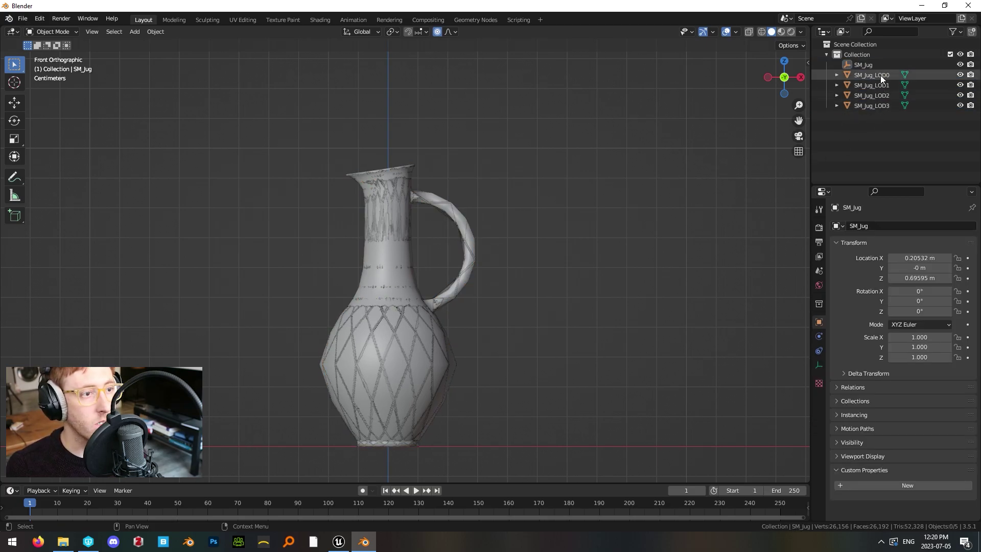
click(881, 75)
drag(878, 111, 857, 69)
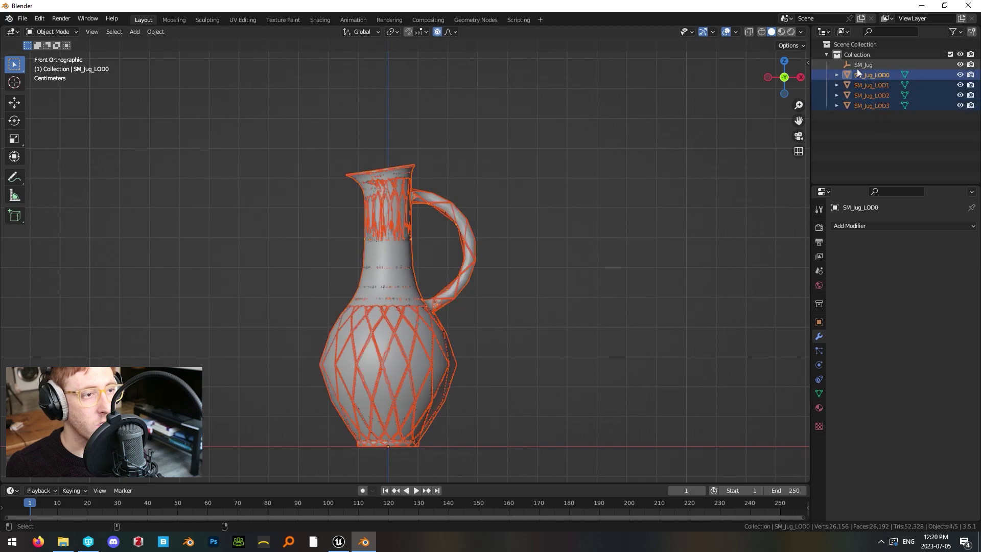
ctrl+click(857, 68)
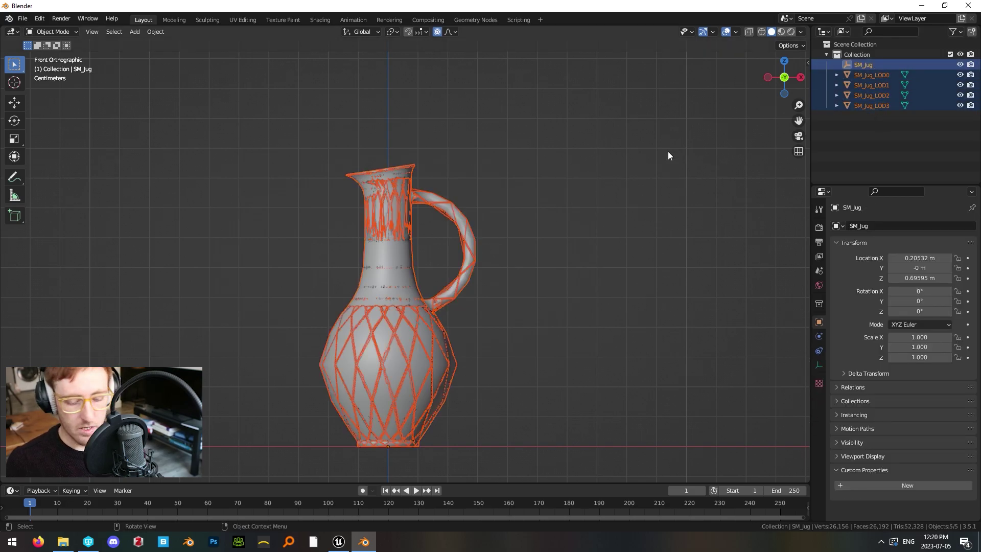
key(ctrl+p)
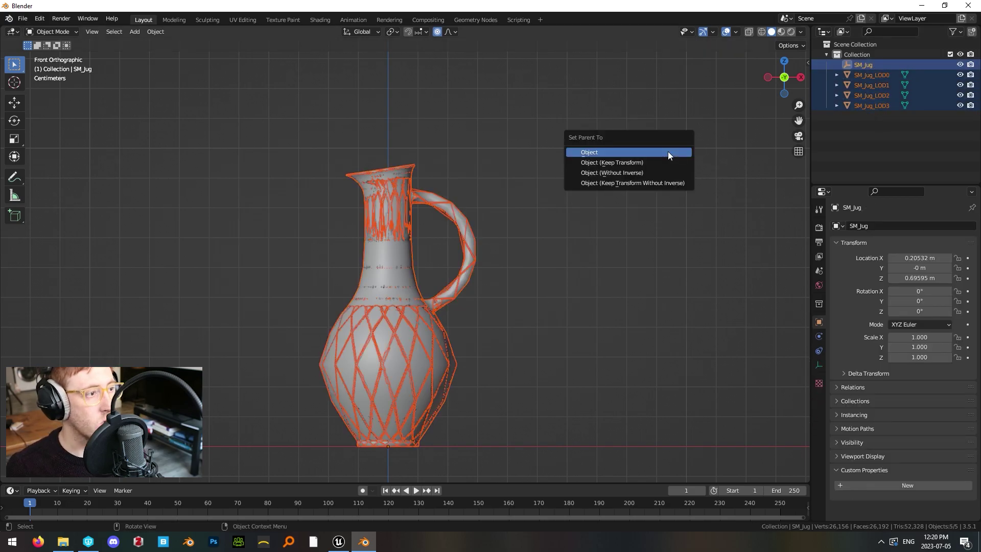
click(603, 151)
click(836, 64)
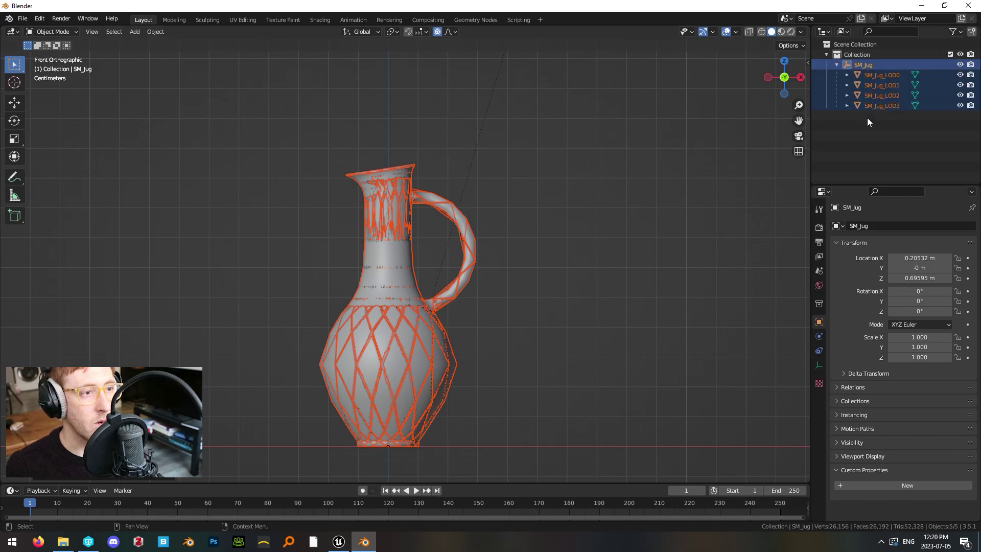
- Check each child SM_Jug_LOD0 to SM_Jug_LOD3, then reselect the SM_Jug empty
click(866, 118)
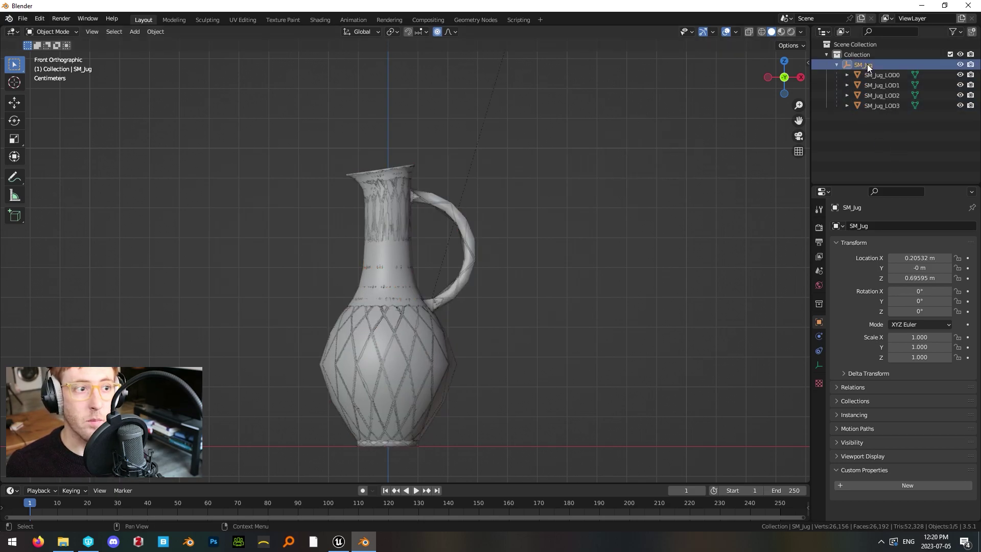
click(896, 74)
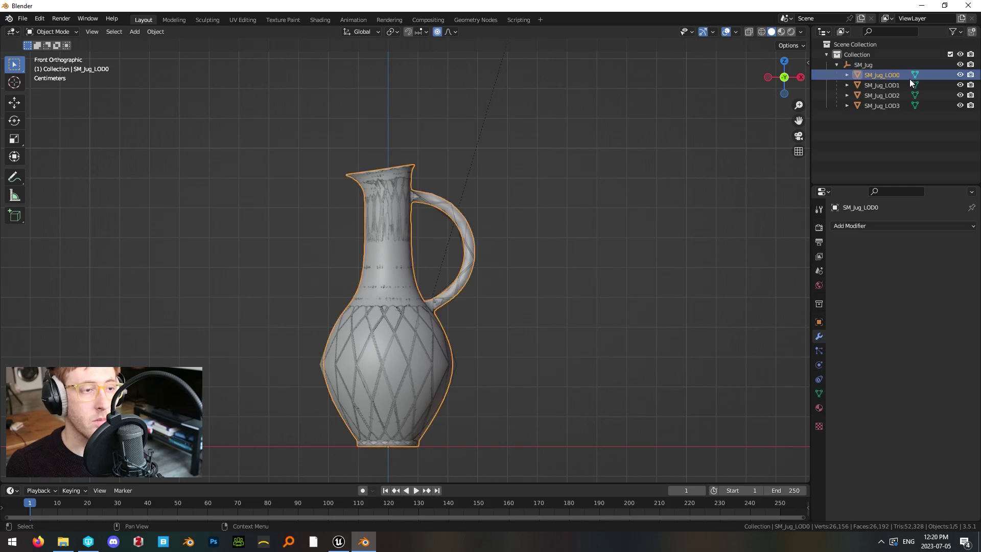
click(896, 83)
click(896, 95)
click(898, 105)
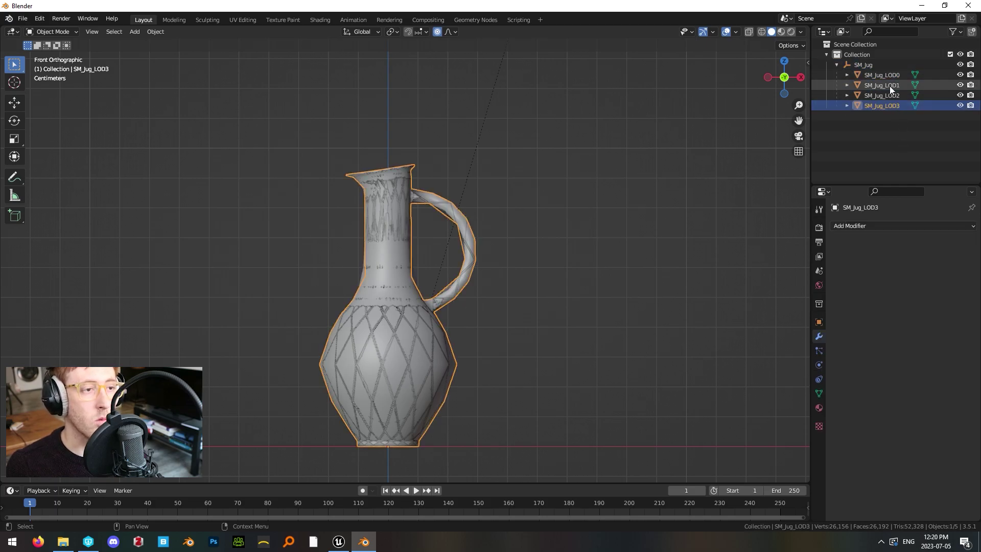
click(899, 145)
click(888, 65)
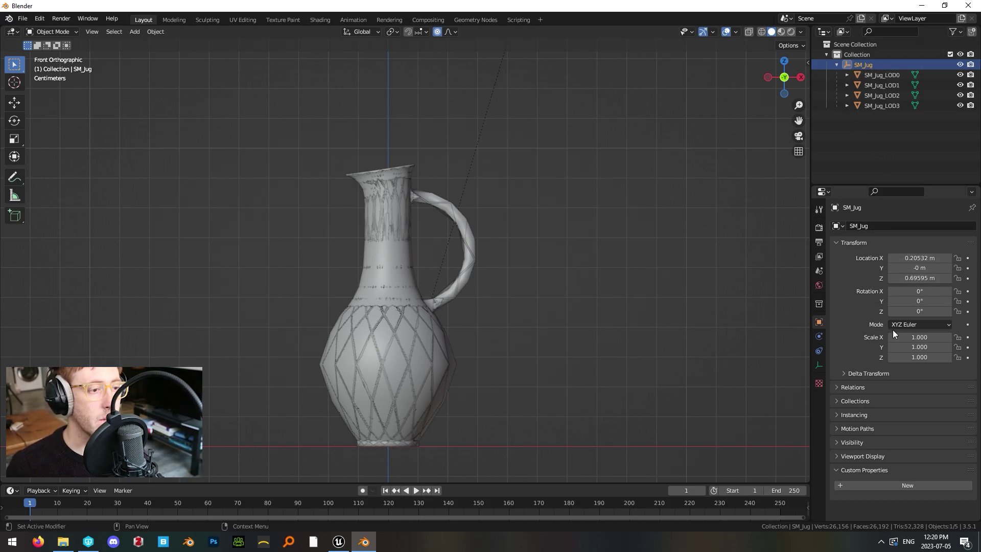
- Add a new custom property to SM_Jug and make its type String
click(819, 304)
click(819, 322)
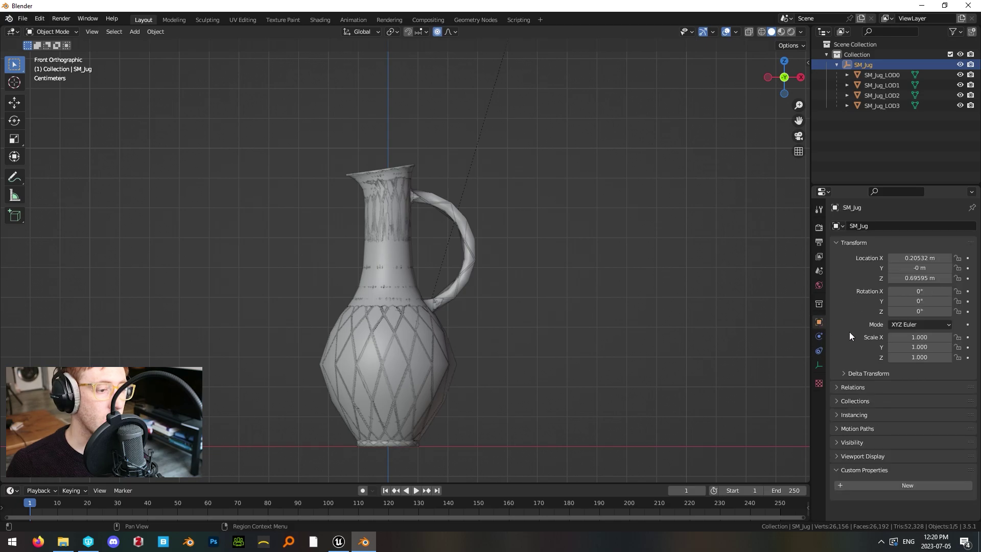
click(888, 486)
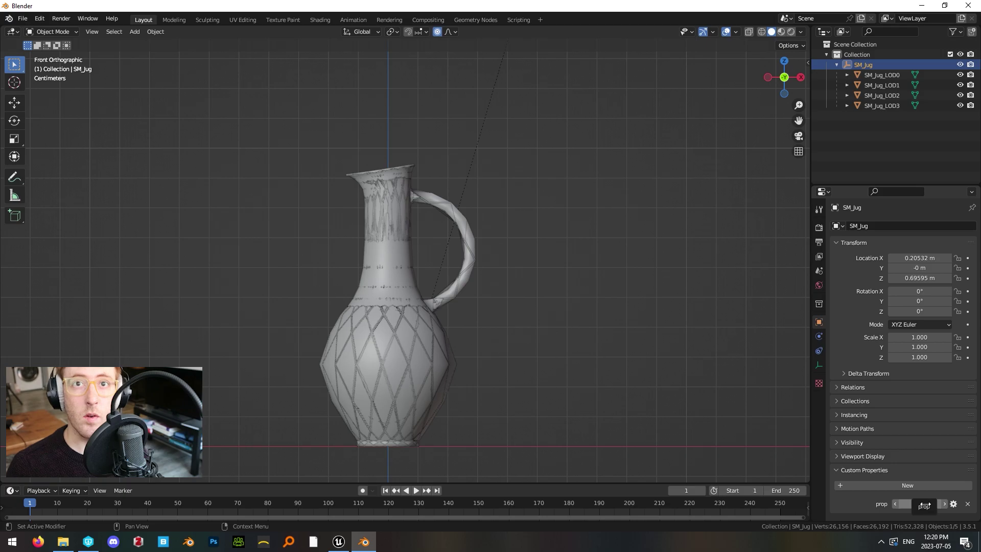
click(954, 506)
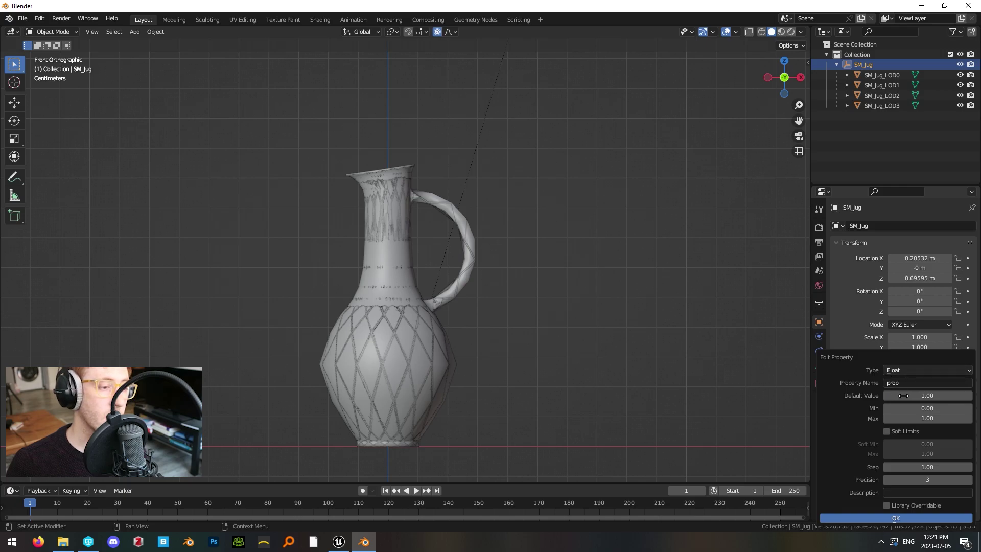
click(954, 505)
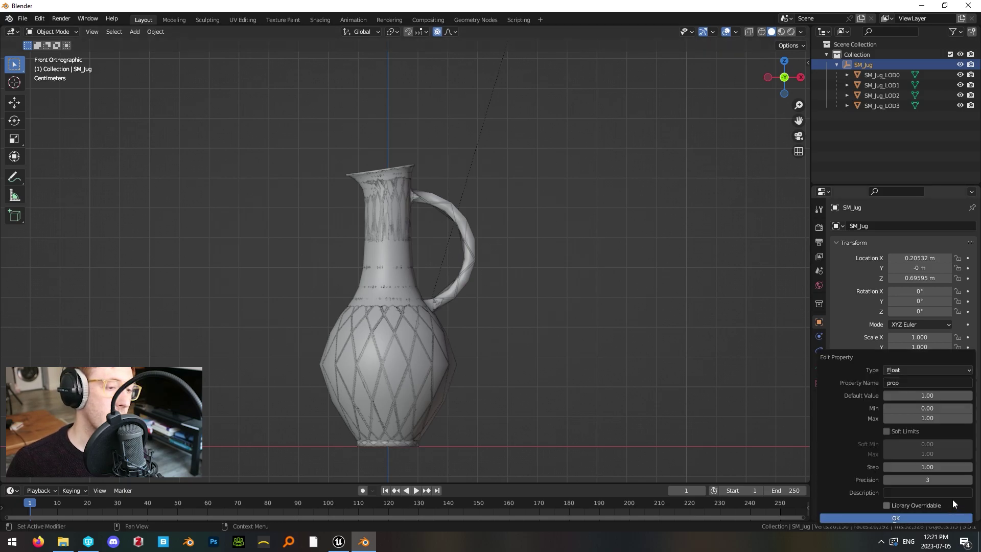
click(905, 369)
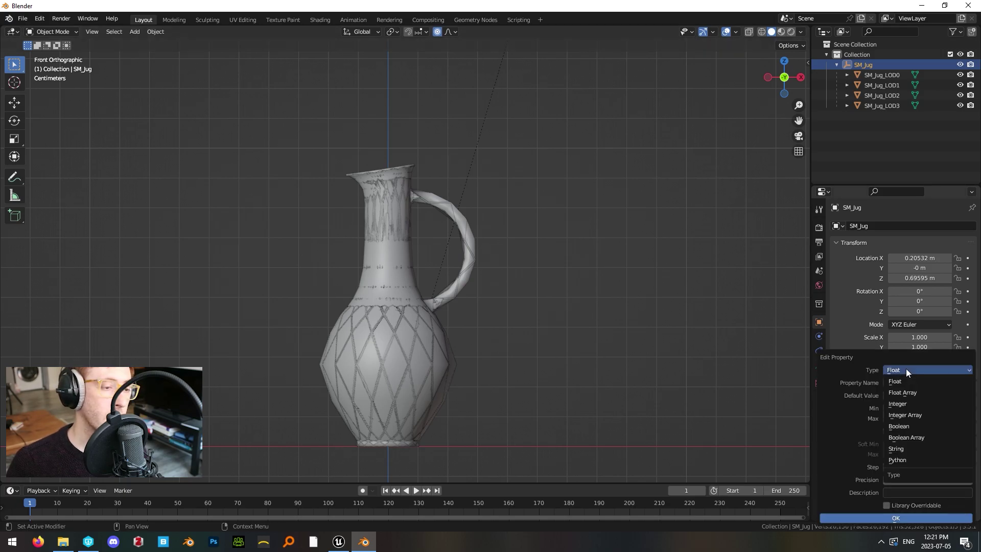
click(897, 450)
- Name the property fbx_type with the value LodGroup and confirm it
click(926, 386)
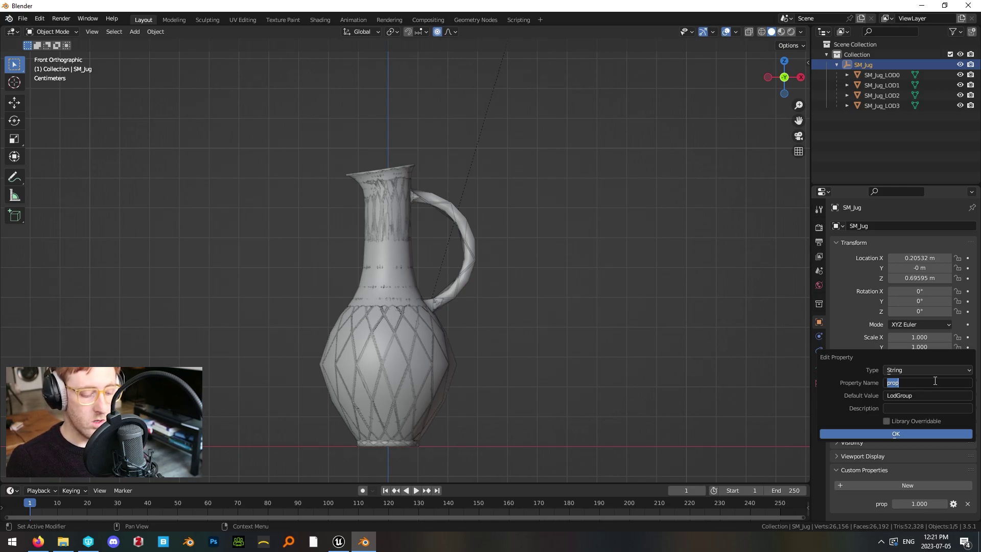
text(fbx_)
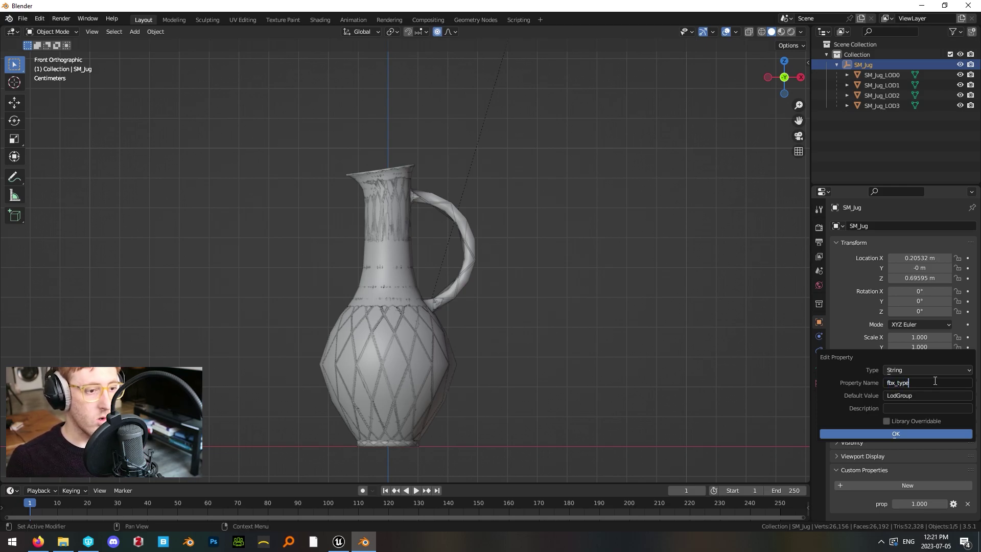
text(type)
click(923, 396)
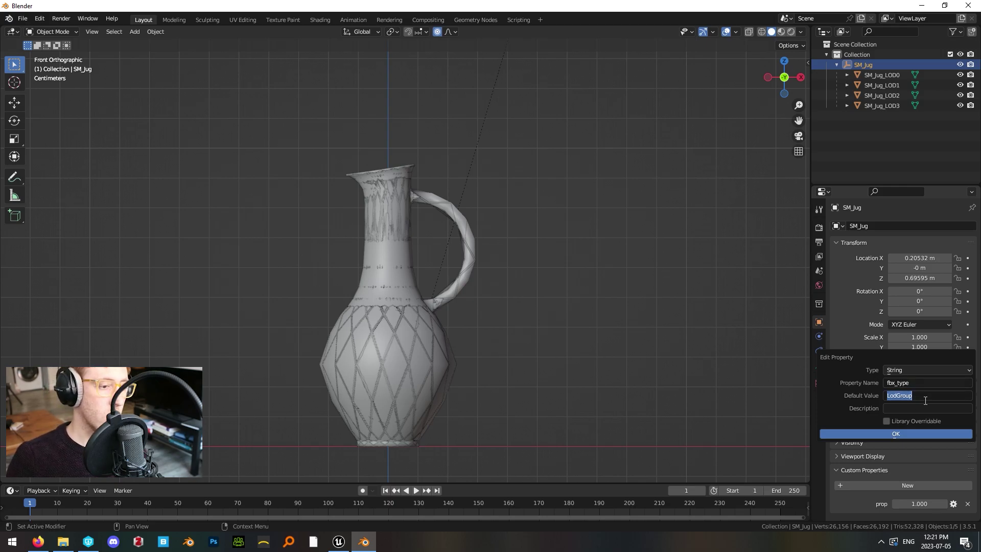
text(Loc)
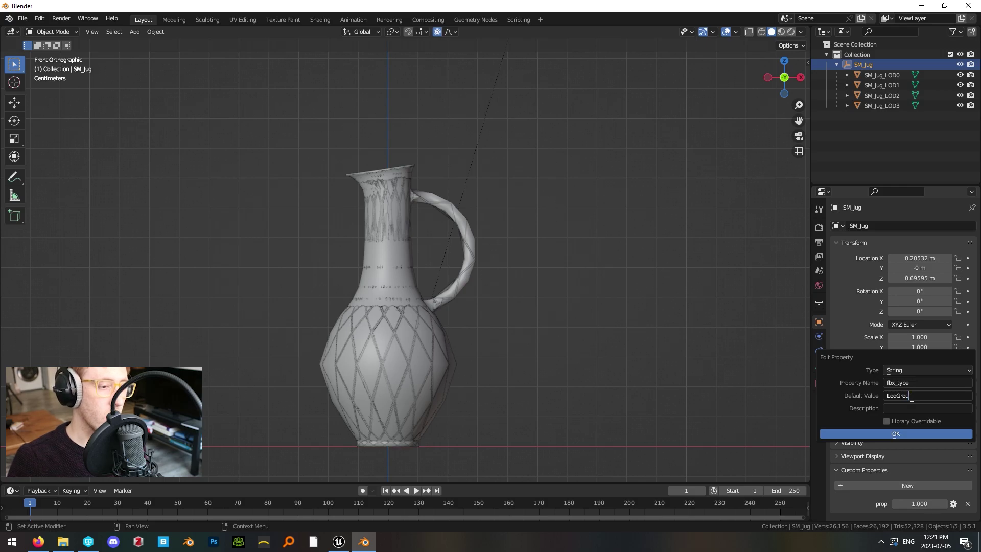
click(904, 433)
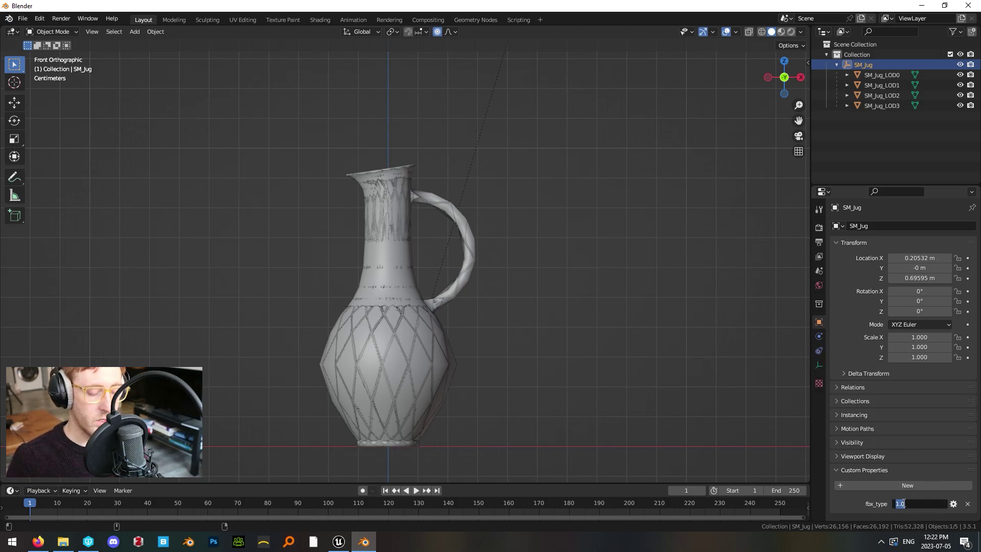
text(LodGroup)
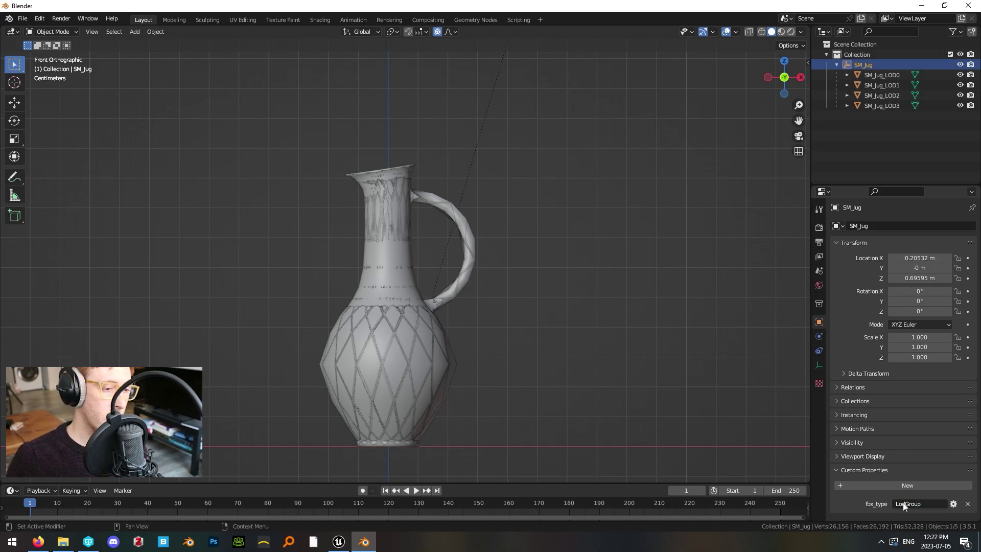
click(758, 386)
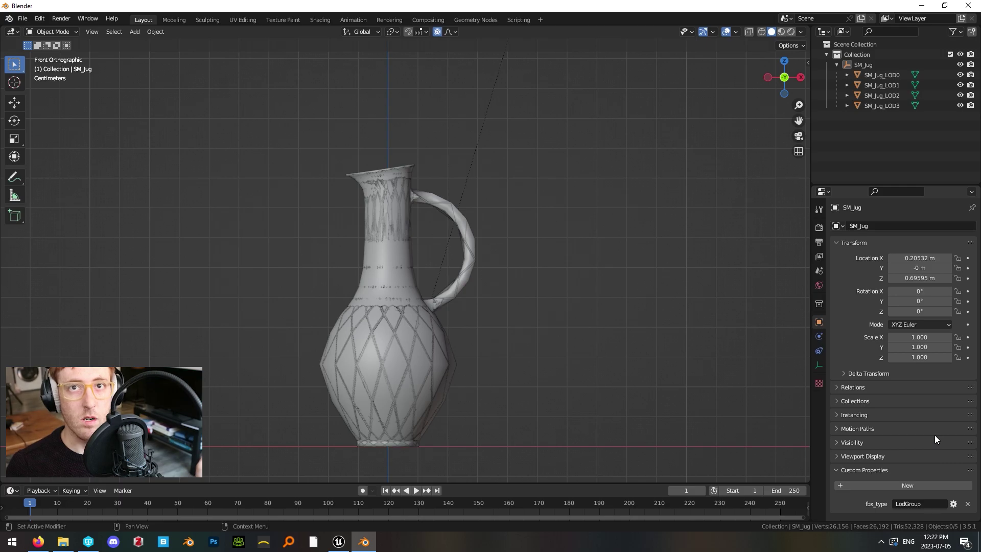
- Select SM_Jug and its four LOD meshes and choose File > Export > FBX
click(874, 63)
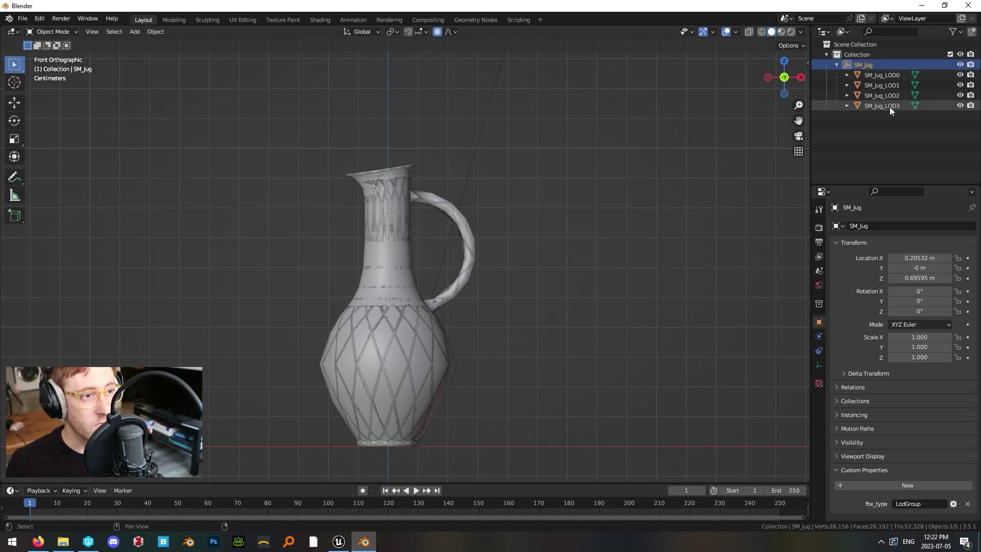
shift+click(890, 106)
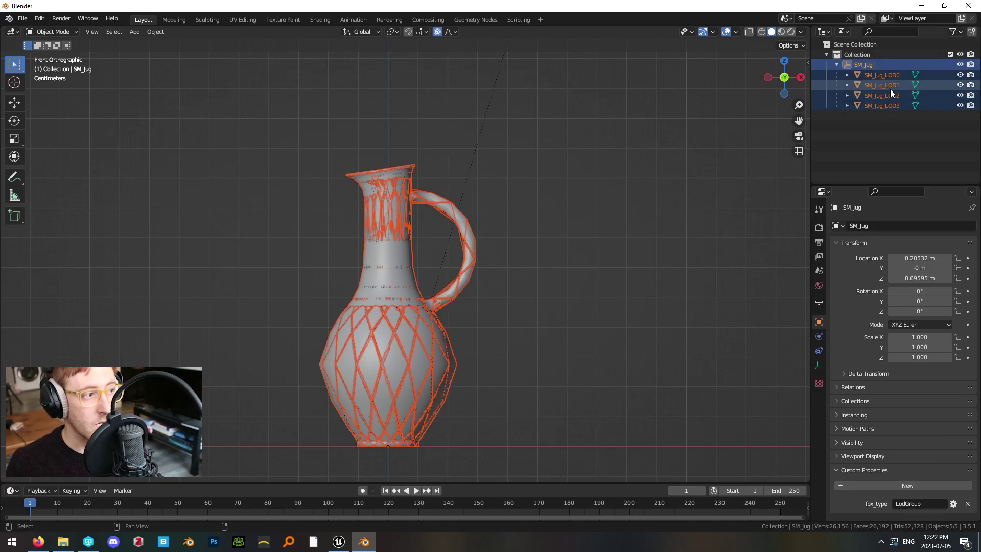
click(25, 18)
mouse_move(85, 167)
click(224, 258)
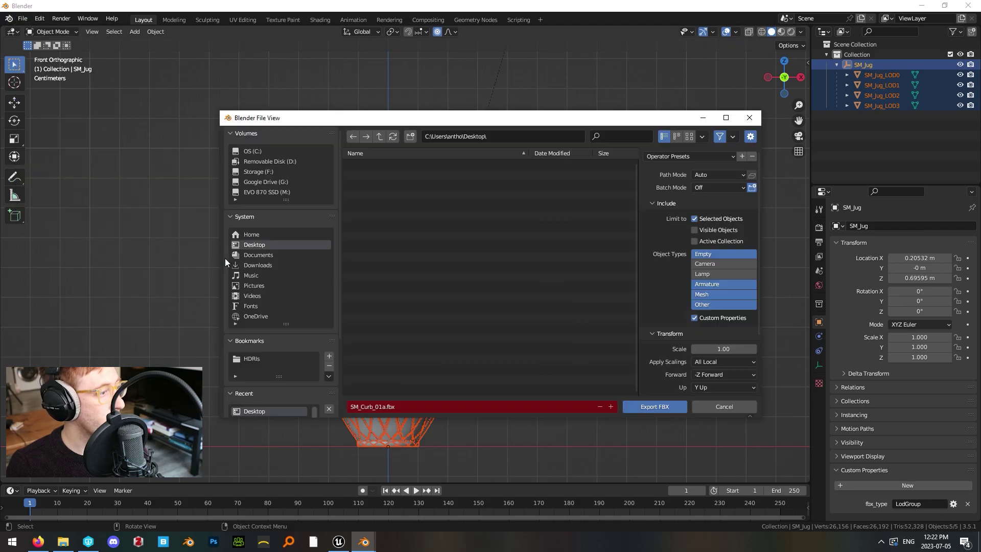
- Export to Desktop\Jug as SM_Jug.fbx with Empty included in object types
double_click(471, 295)
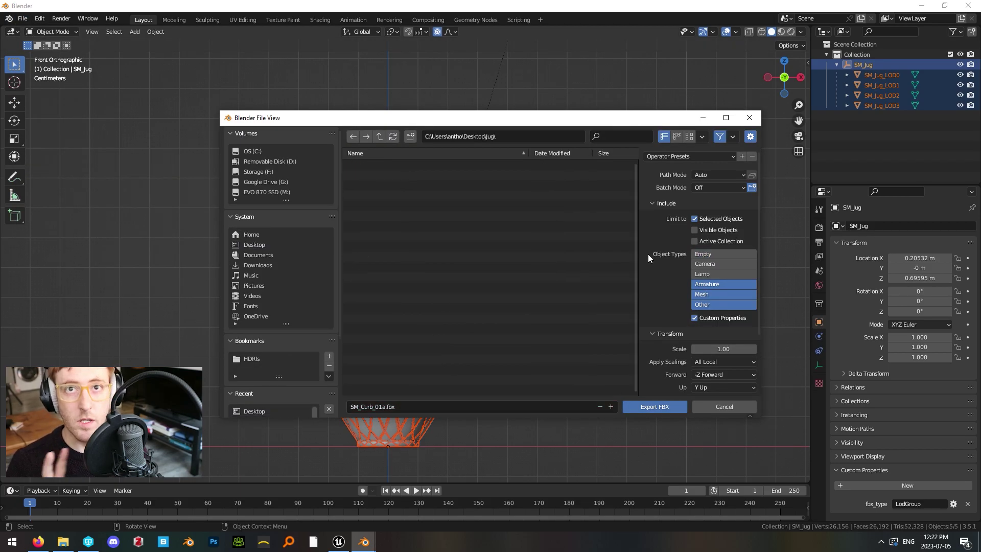
shift+click(713, 254)
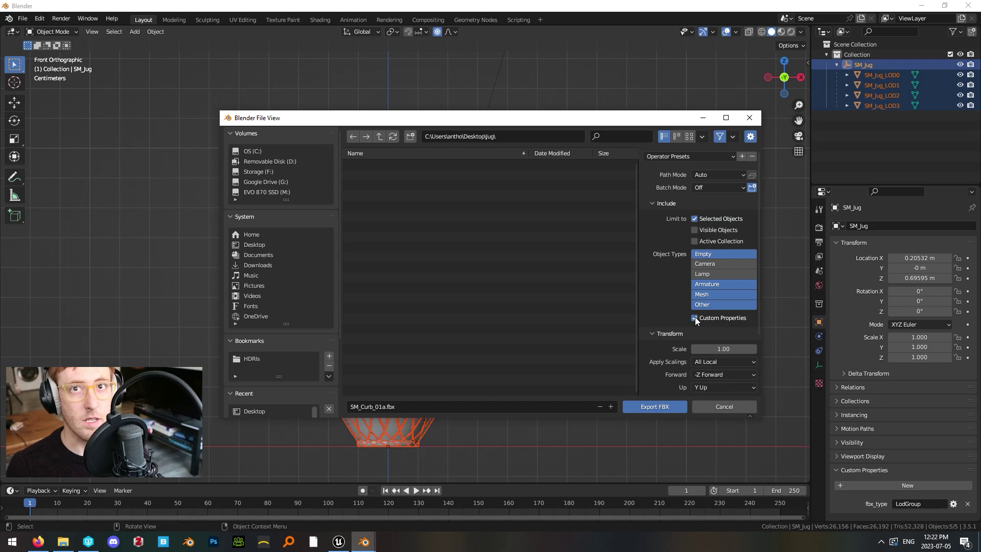
click(435, 407)
text(SM_Jug)
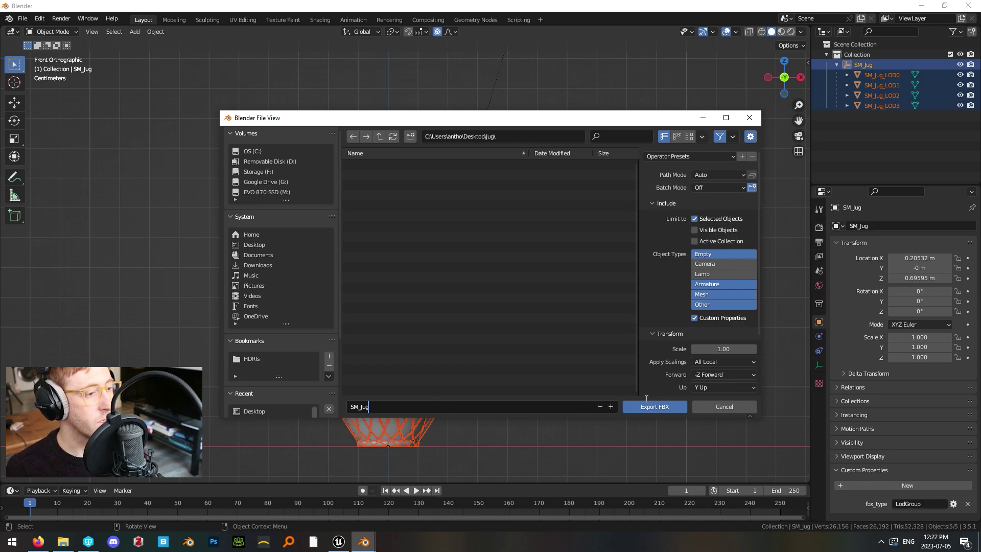
click(660, 407)
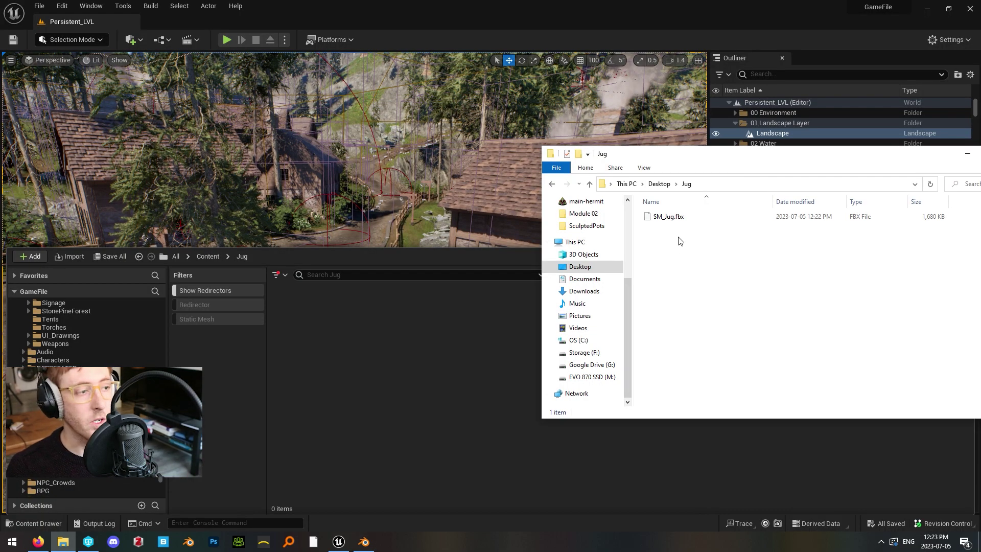
- Drag SM_Jug.fbx into the Jug content folder, keeping Import Mesh LODs enabled
drag(669, 217, 418, 367)
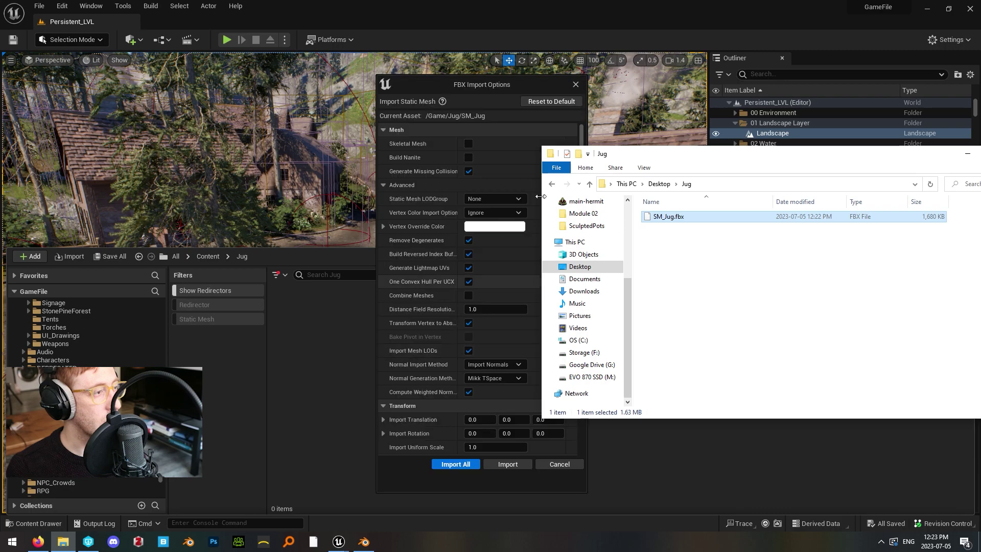
click(967, 154)
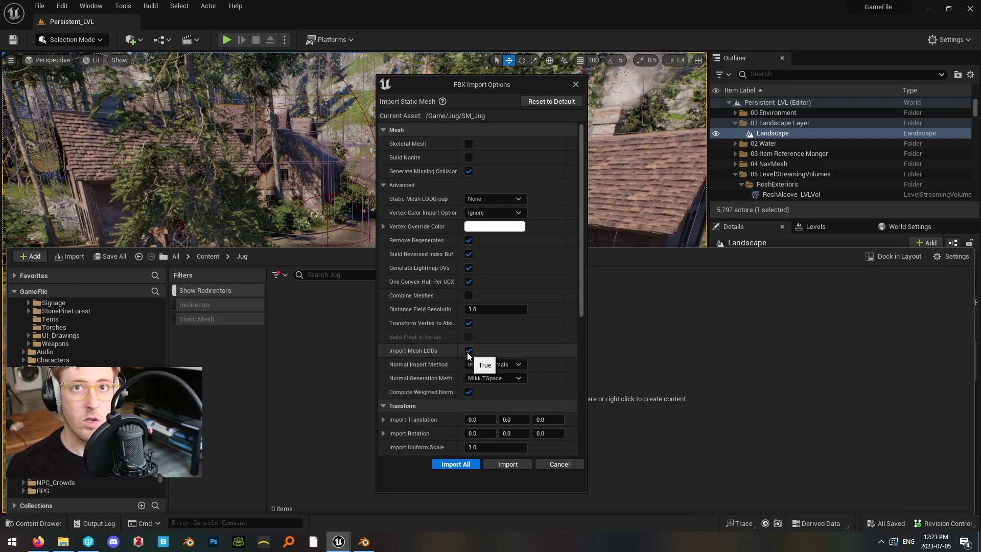
click(469, 157)
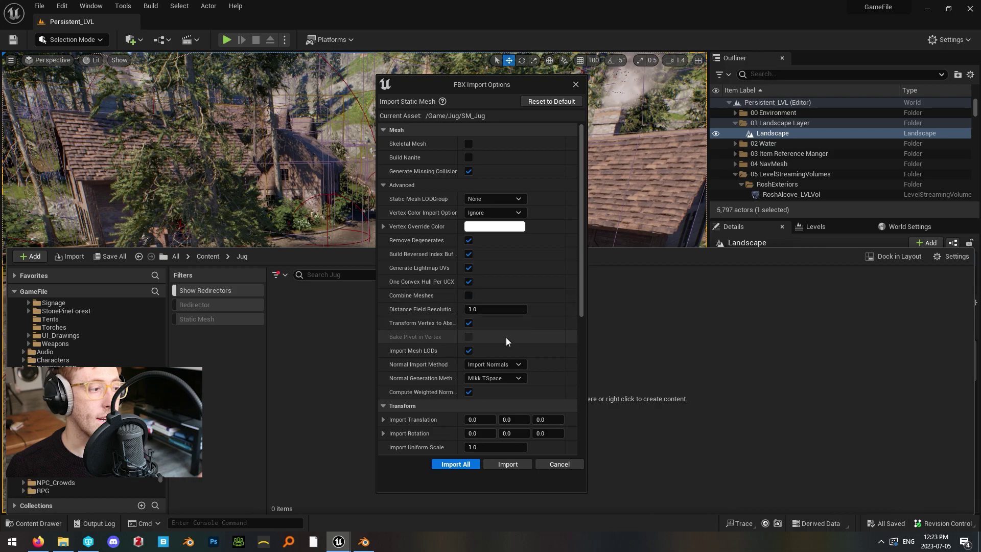
scroll(504, 367, down, 5)
- Leave material search at Do Not Search and import method at Do Not Create Material
click(493, 327)
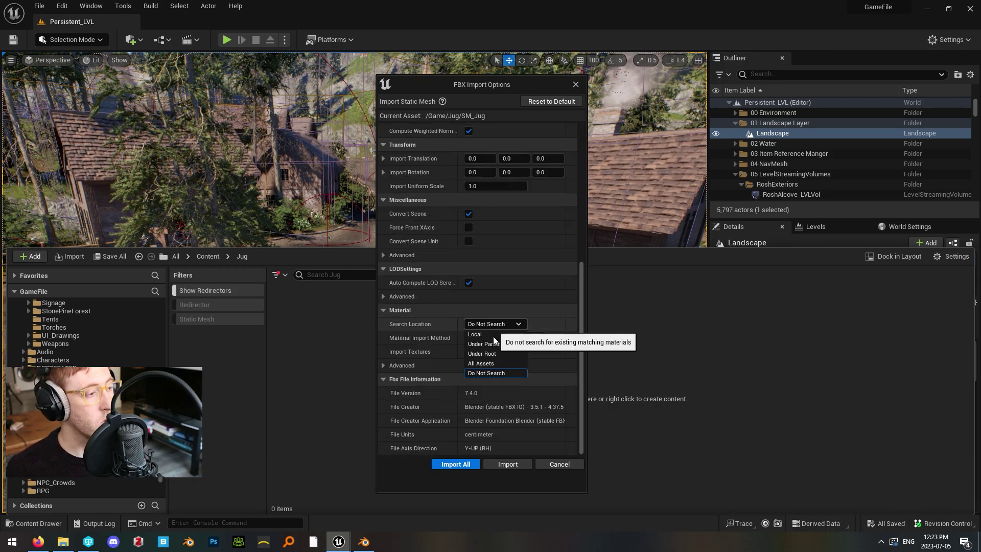
click(499, 323)
click(500, 323)
click(491, 371)
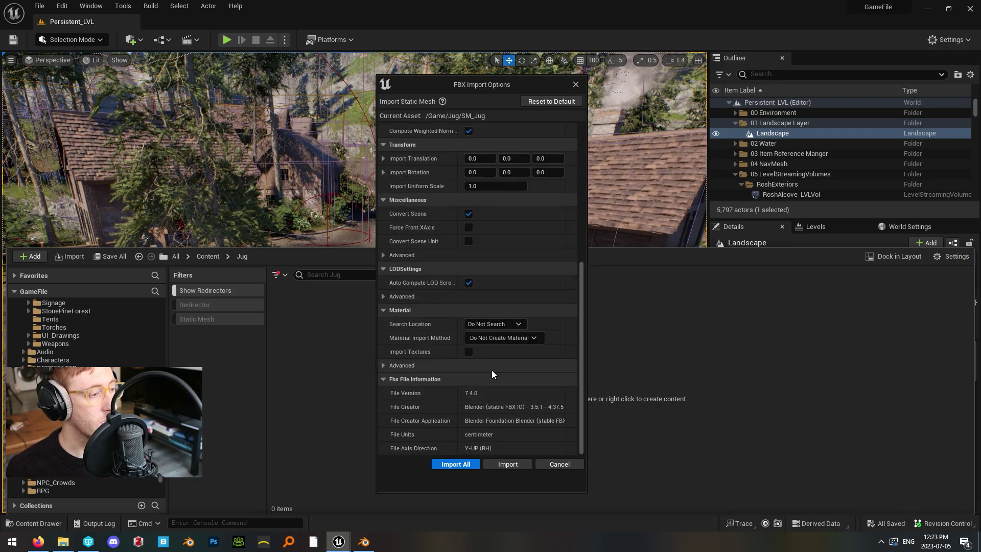
click(498, 339)
click(433, 343)
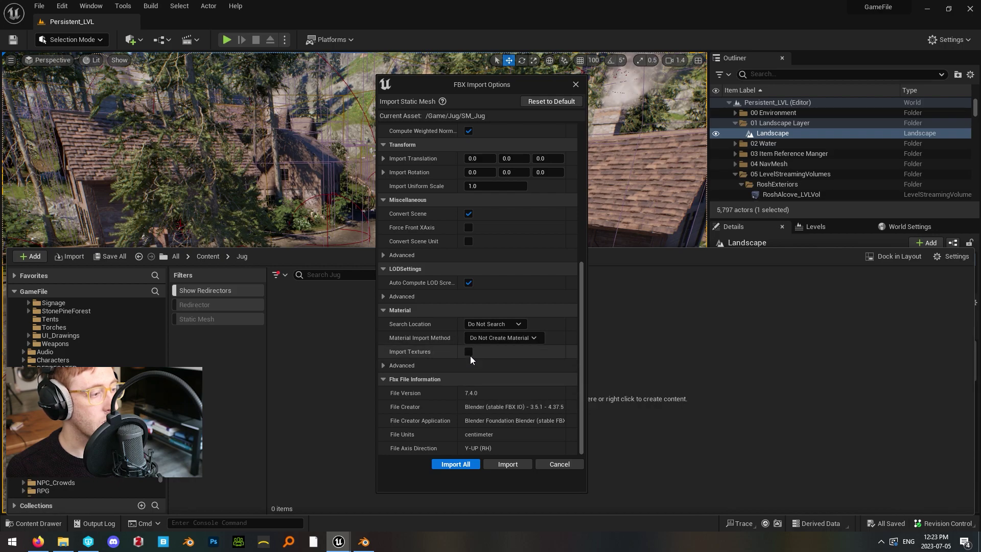
- Import SM_Jug and open it in the static mesh editor, flying toward the jug
click(517, 468)
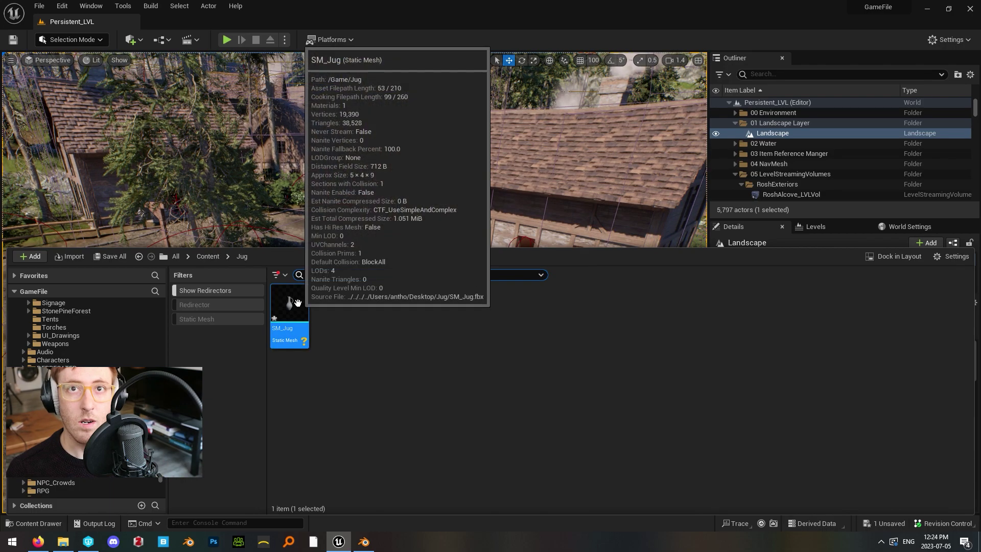
double_click(298, 303)
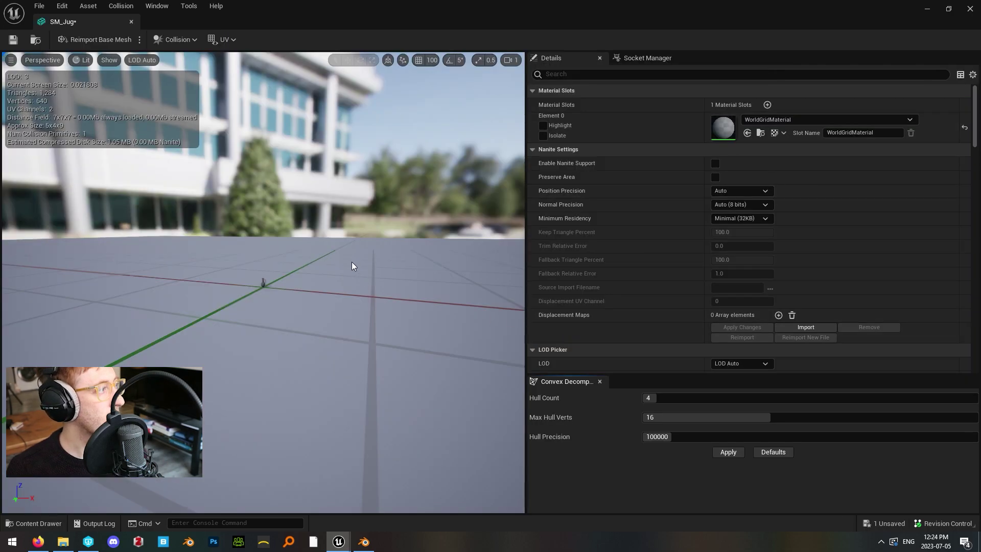
right_drag(332, 250, 315, 315)
scroll(334, 239, down, 2)
key(w)
scroll(332, 235, up, 1)
key(w)
key(w)
scroll(305, 276, down, 1)
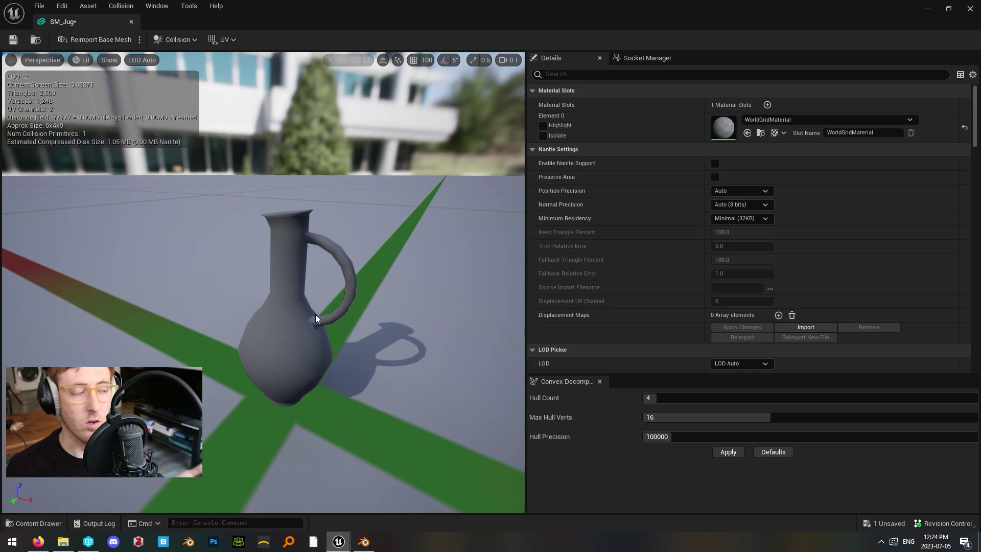
- Uncheck Auto Compute LOD Distances and tick LOD Picker Custom in the Details panel
click(630, 74)
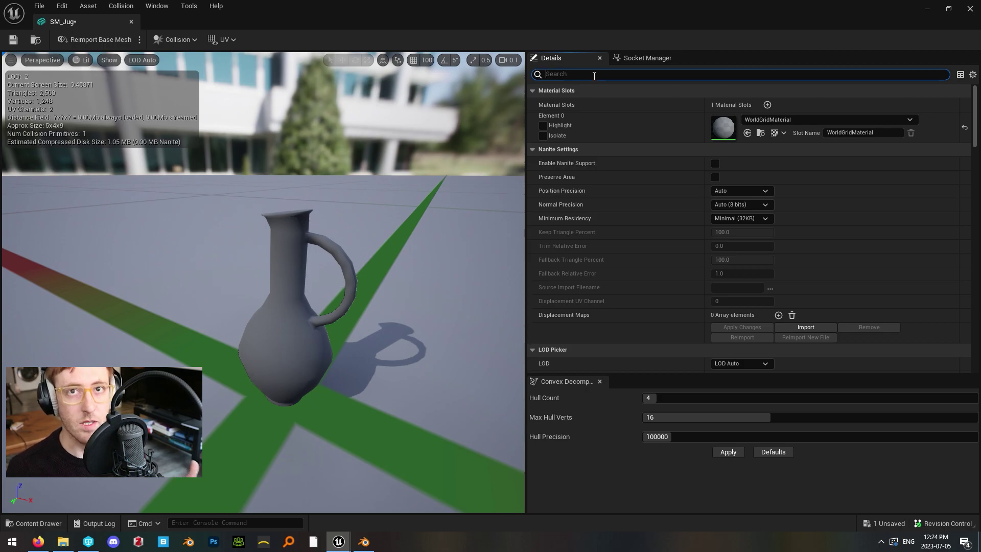
text(dist)
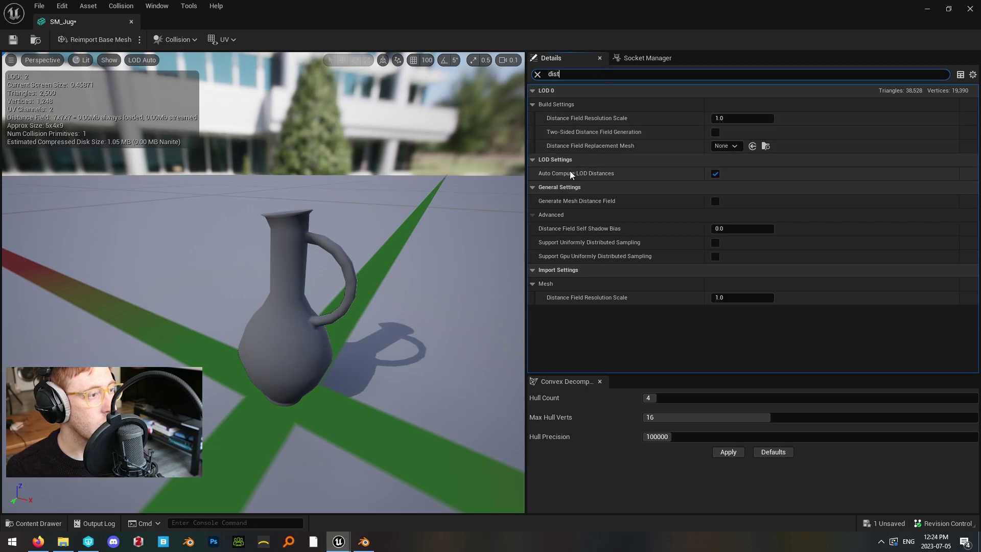
click(716, 174)
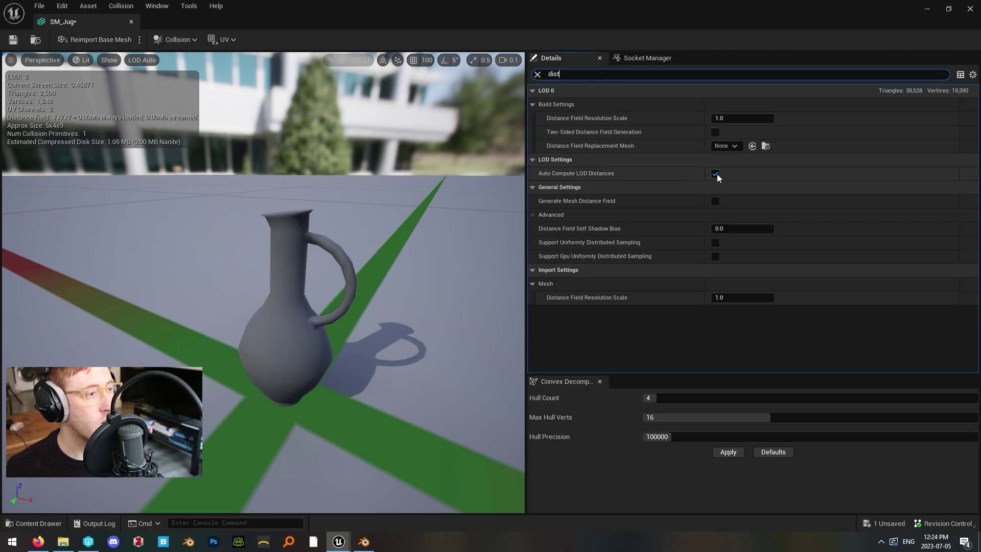
click(537, 74)
text(cust)
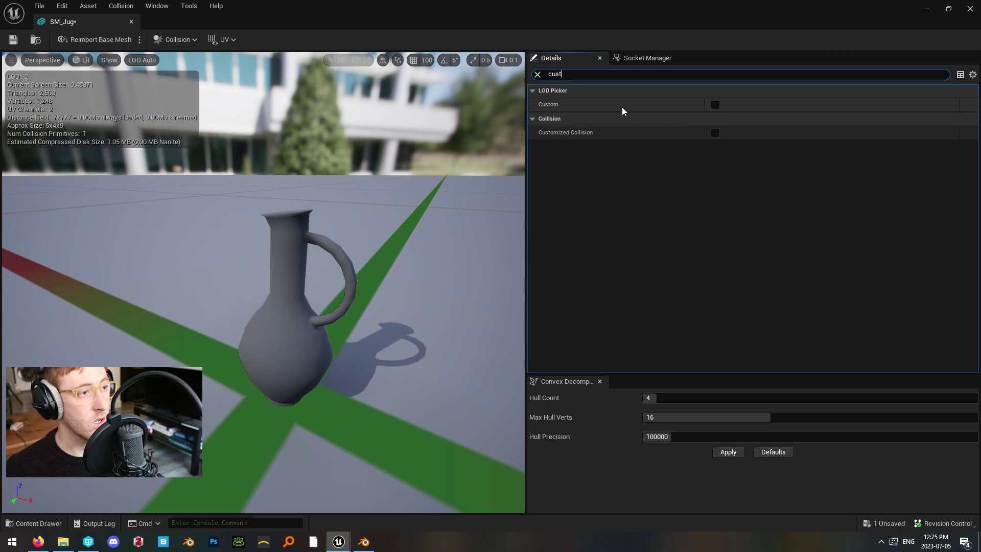
click(715, 105)
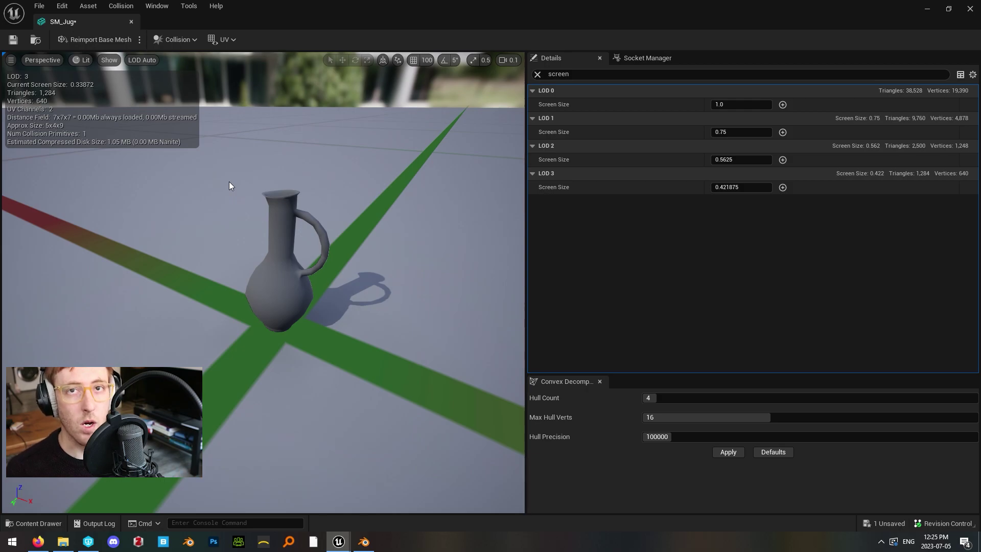
drag(229, 182, 316, 302)
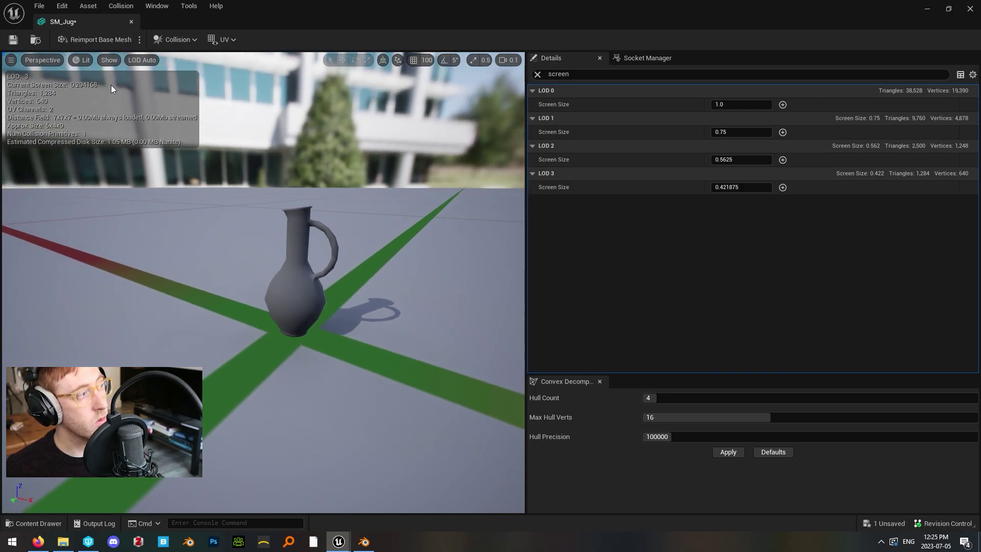
- Set the LOD 1 screen size to 0.3 and fly the camera in and out to test it
click(746, 132)
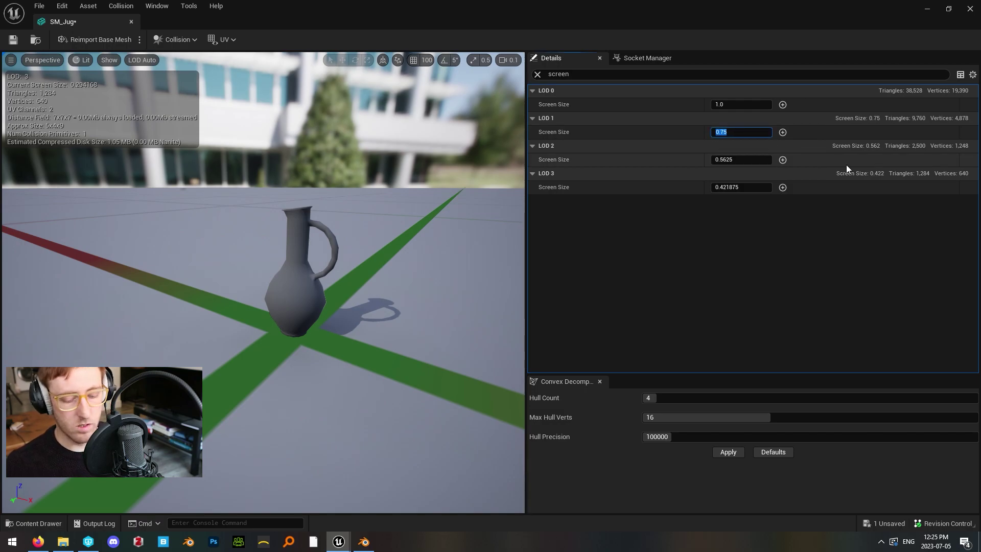
text(0.3)
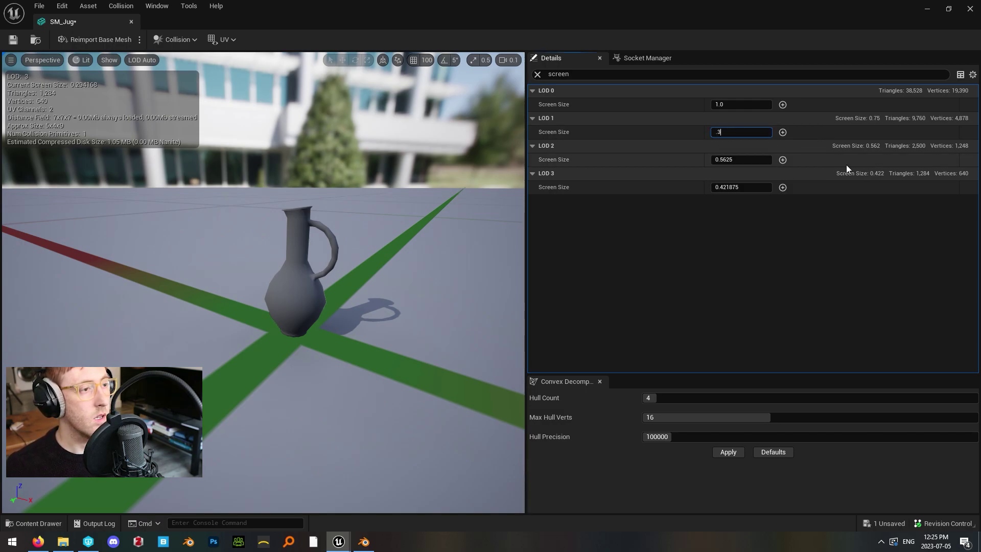
key(Return)
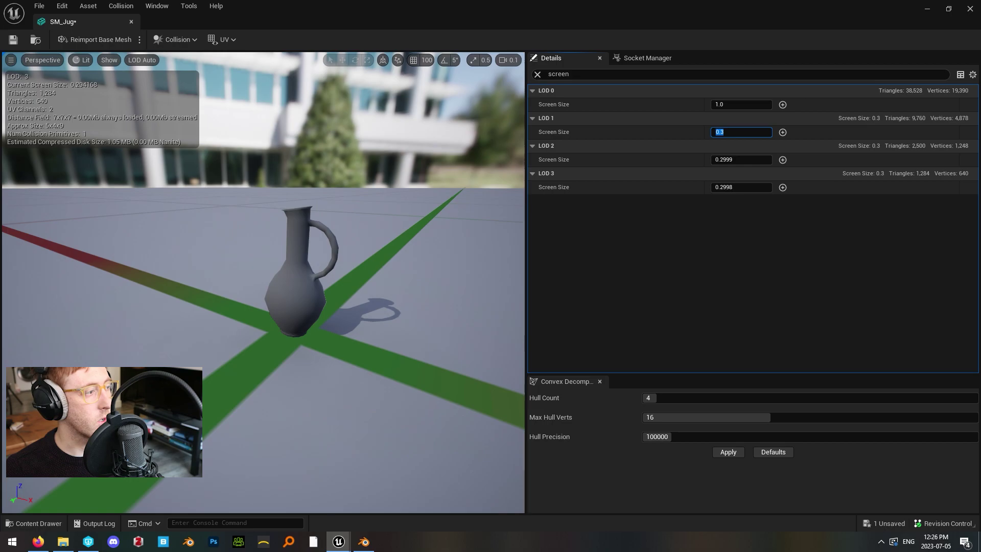
drag(378, 255, 394, 233)
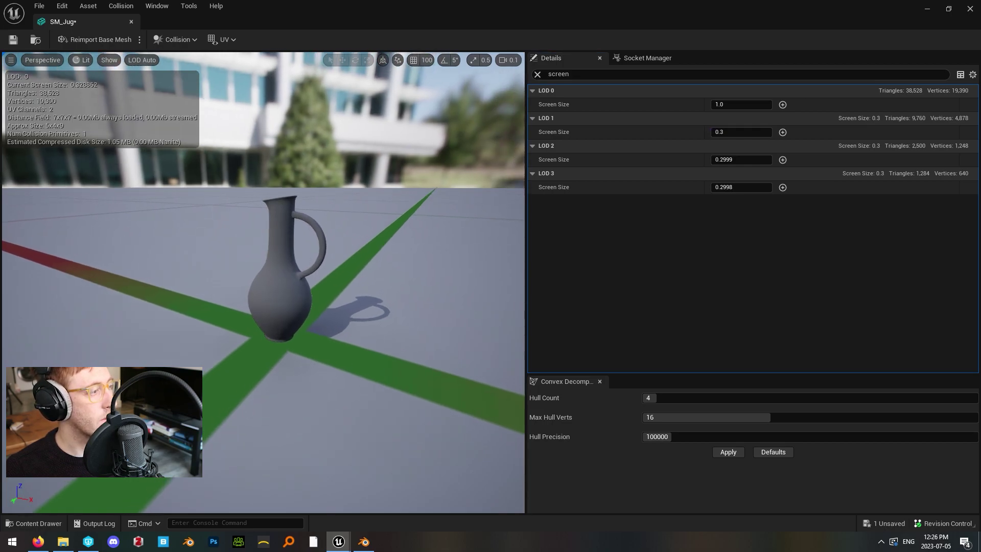
key(s)
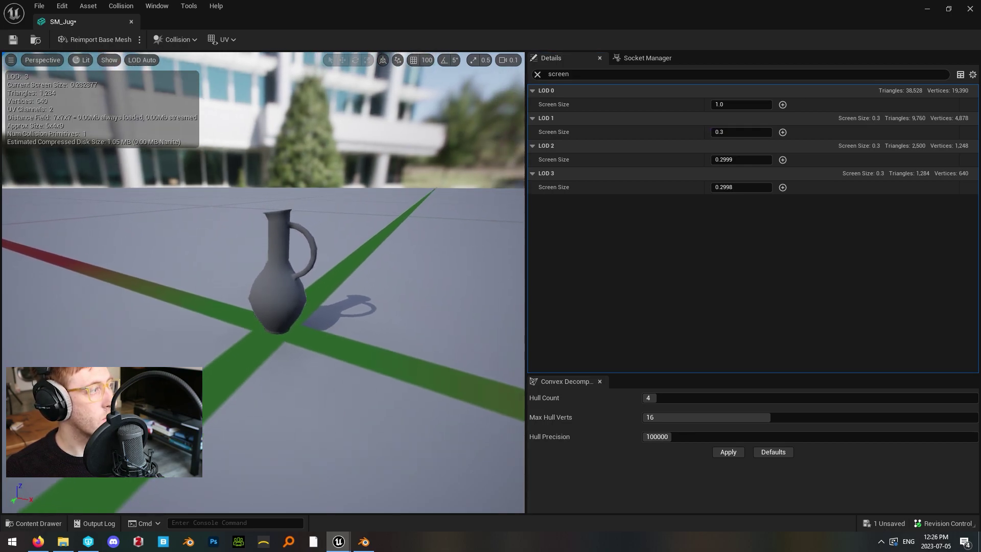
key(w)
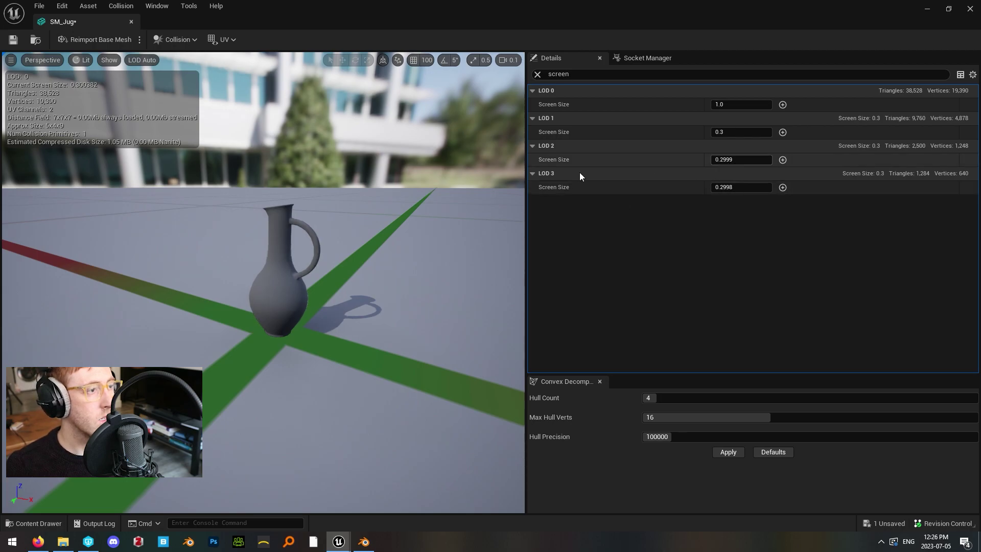
key(w)
scroll(263, 283, up, 1)
key(s)
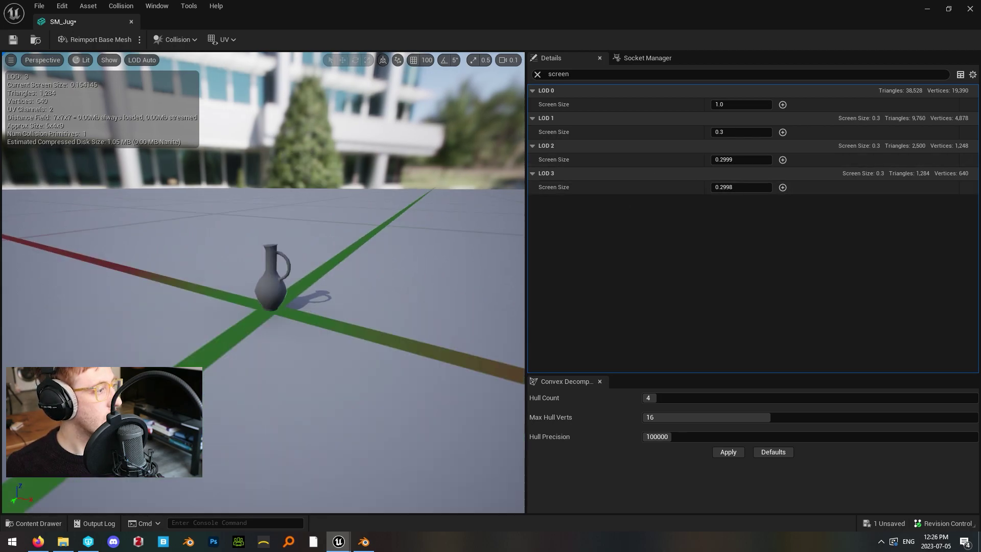
key(s)
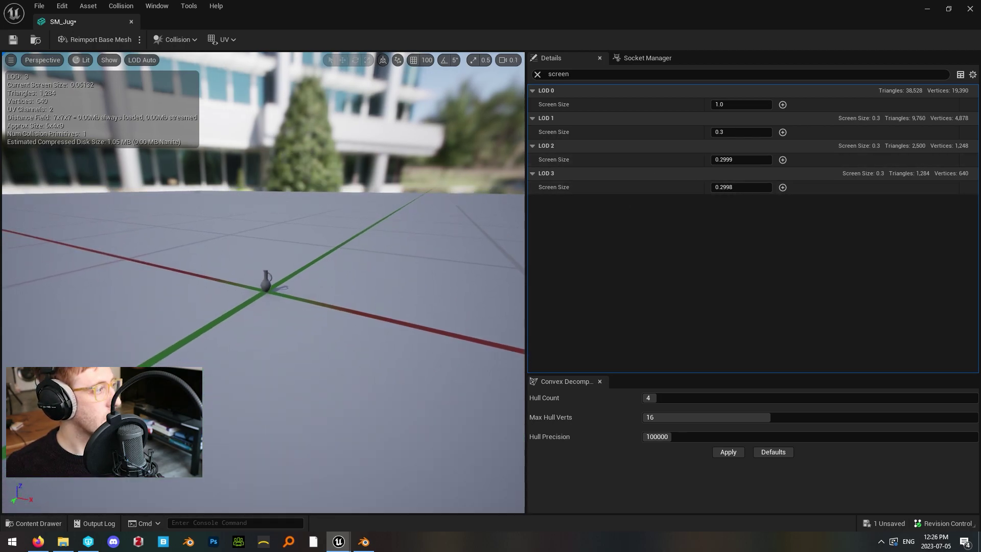
key(w)
- Set the LOD 2 and LOD 3 screen sizes to 0.2 and 0.1
click(745, 159)
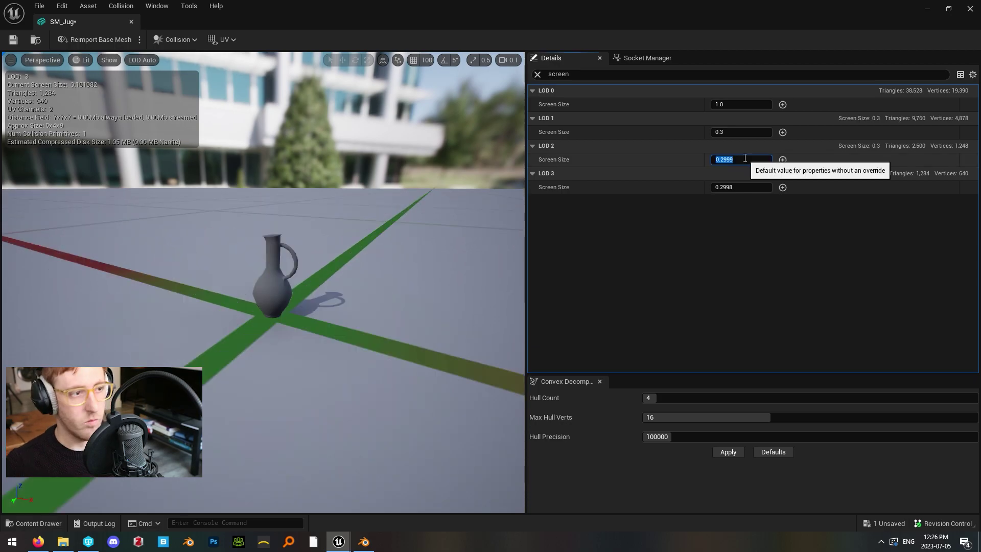
text(0.2)
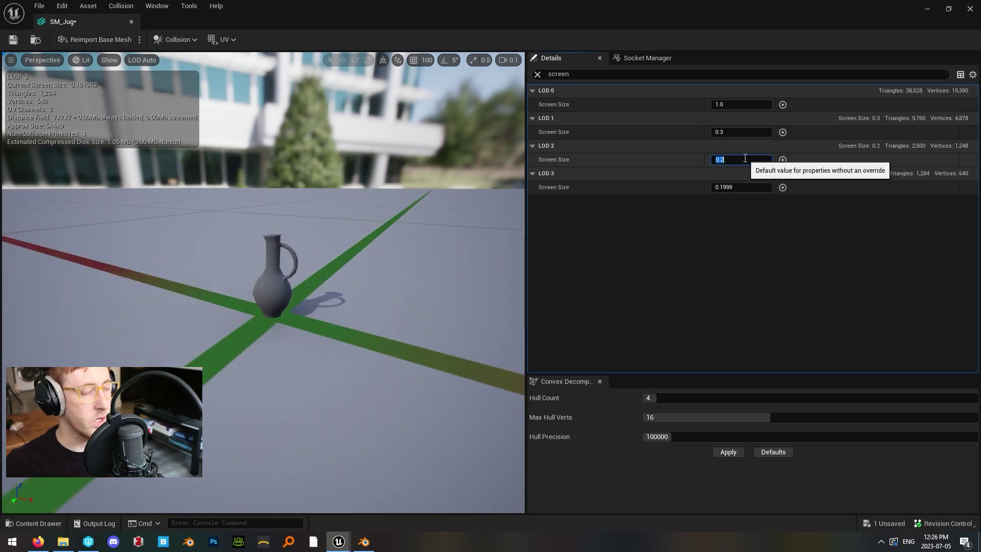
key(Return)
click(748, 188)
text(0.1)
key(Return)
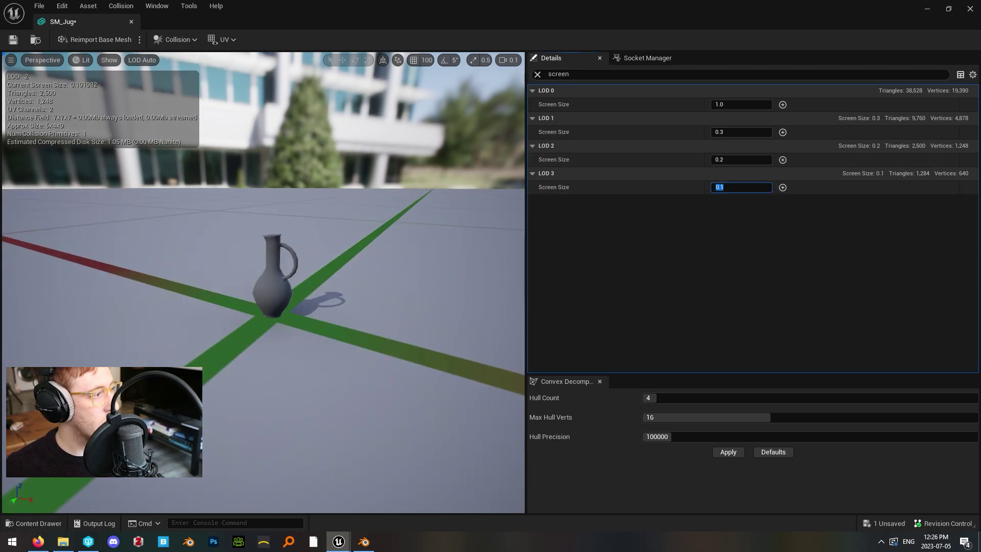
- Move the camera around the jug to check the LOD transitions, then save the mesh
right_drag(317, 255, 312, 265)
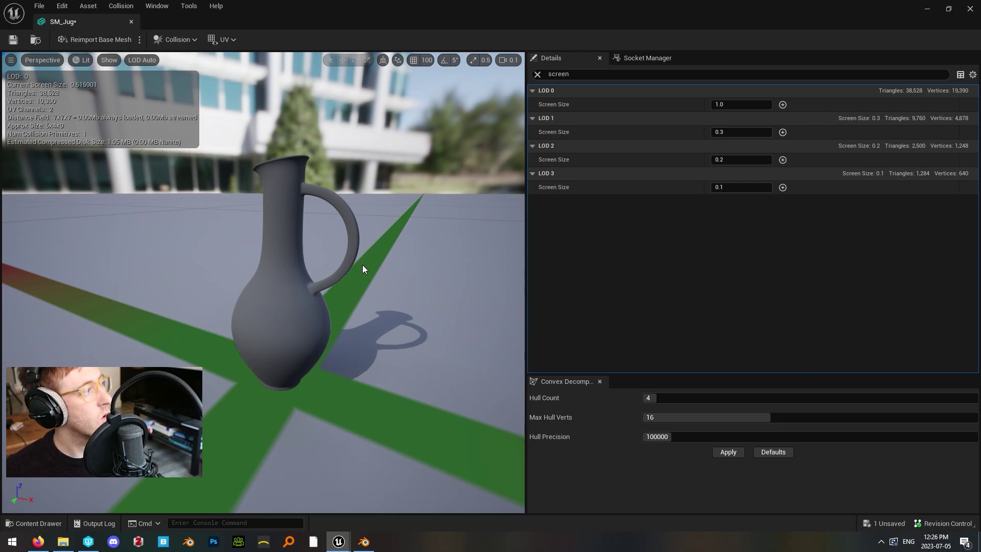
right_drag(363, 265, 364, 254)
key(s)
key(w)
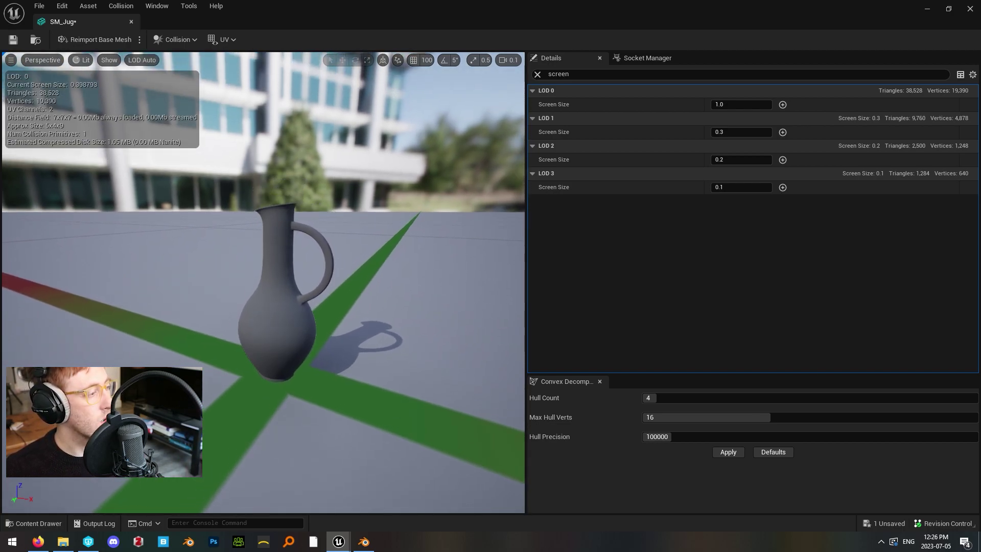
drag(363, 296, 362, 323)
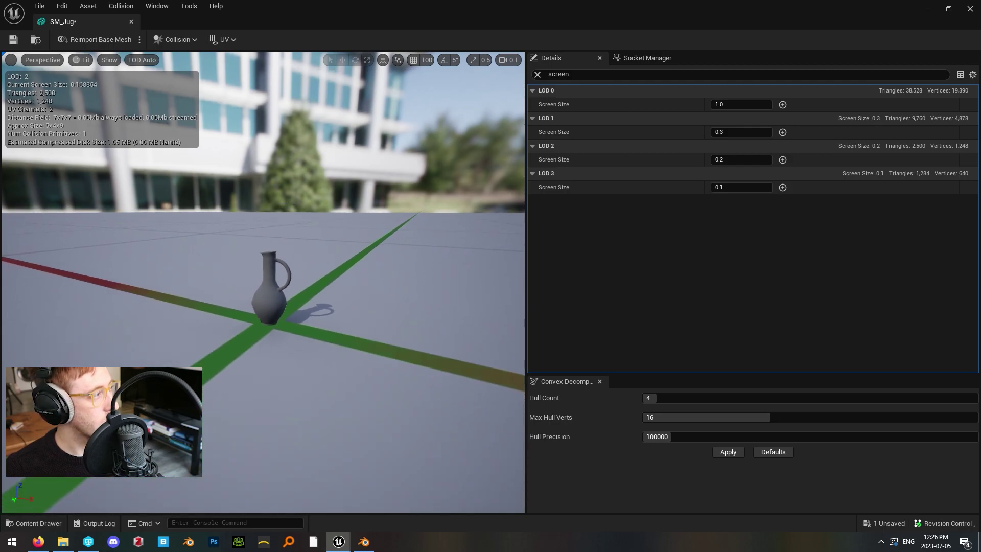
key(w)
key(s)
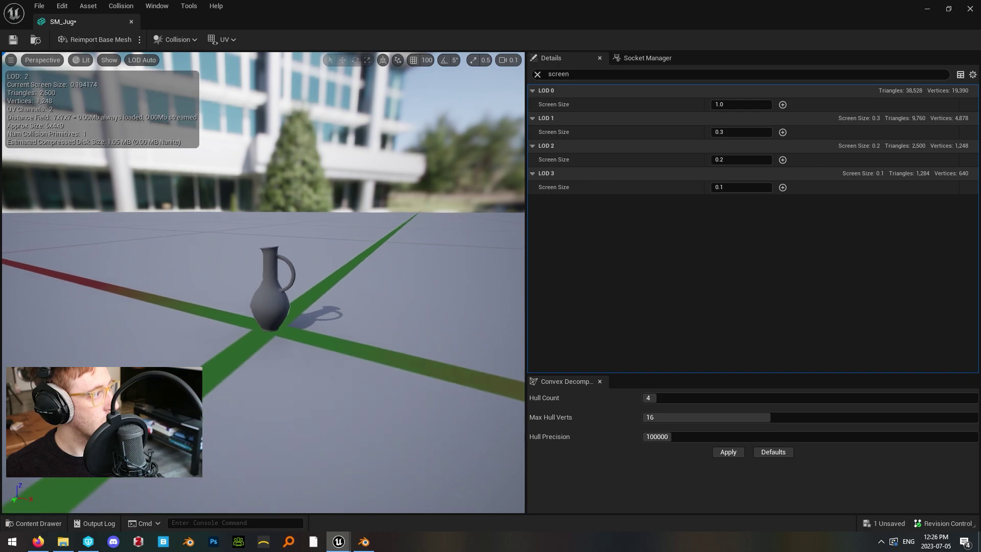
scroll(263, 282, up, 3)
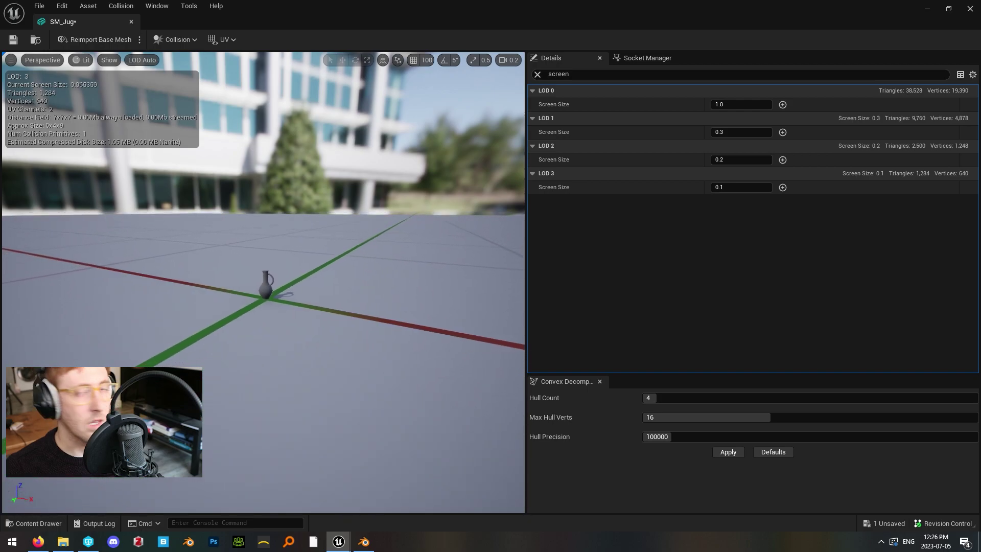
key(ctrl+s)
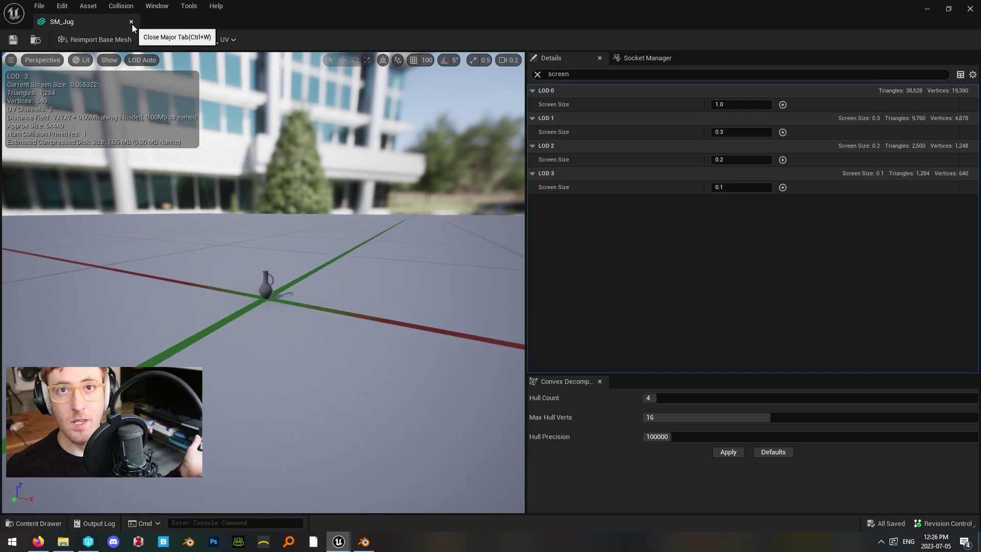